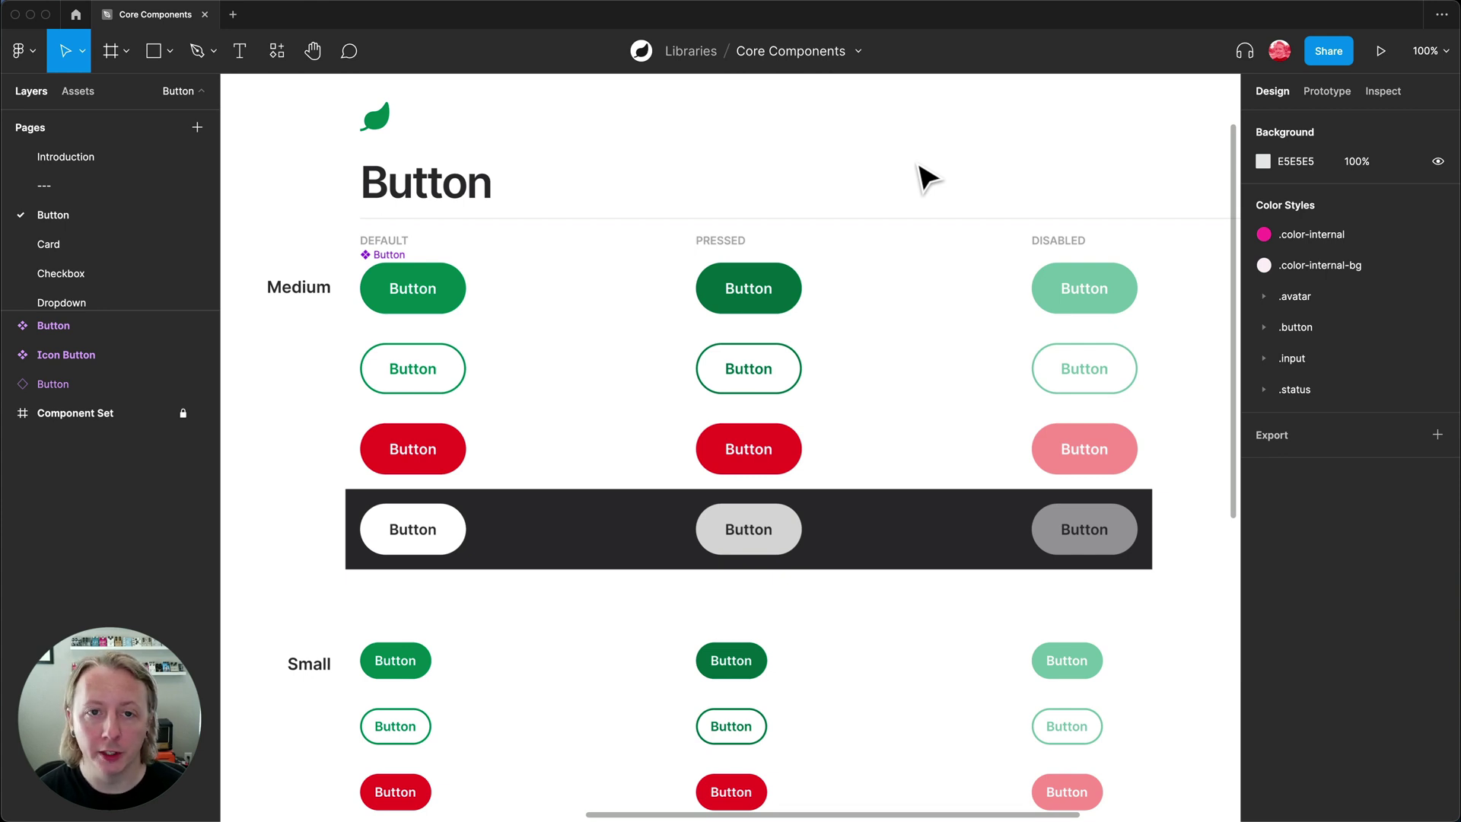
Step: Select the Button component set to show its size, design, state, label and icon properties
left_click(413, 274)
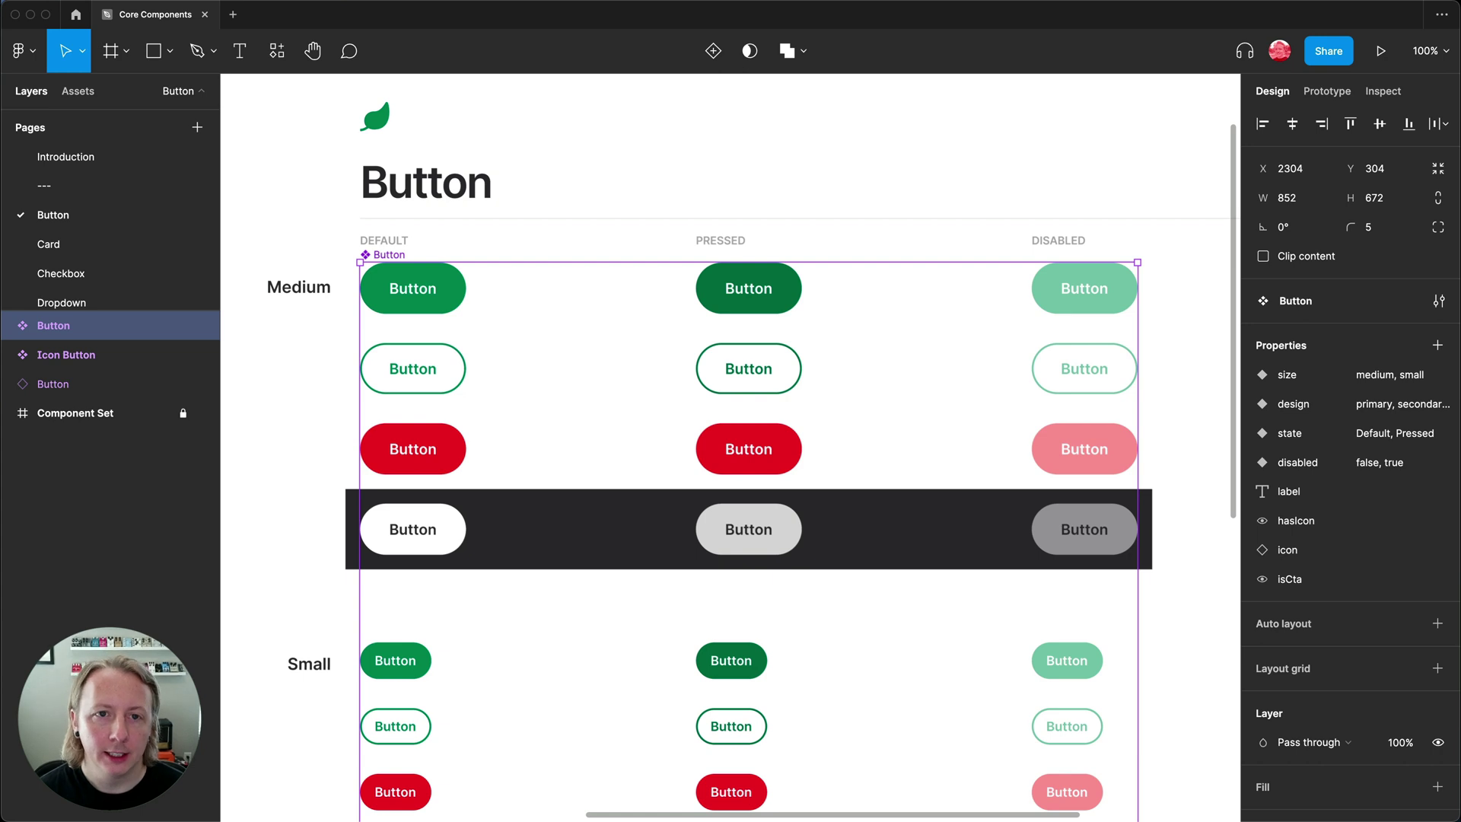
scroll(548, 344, "left", 10)
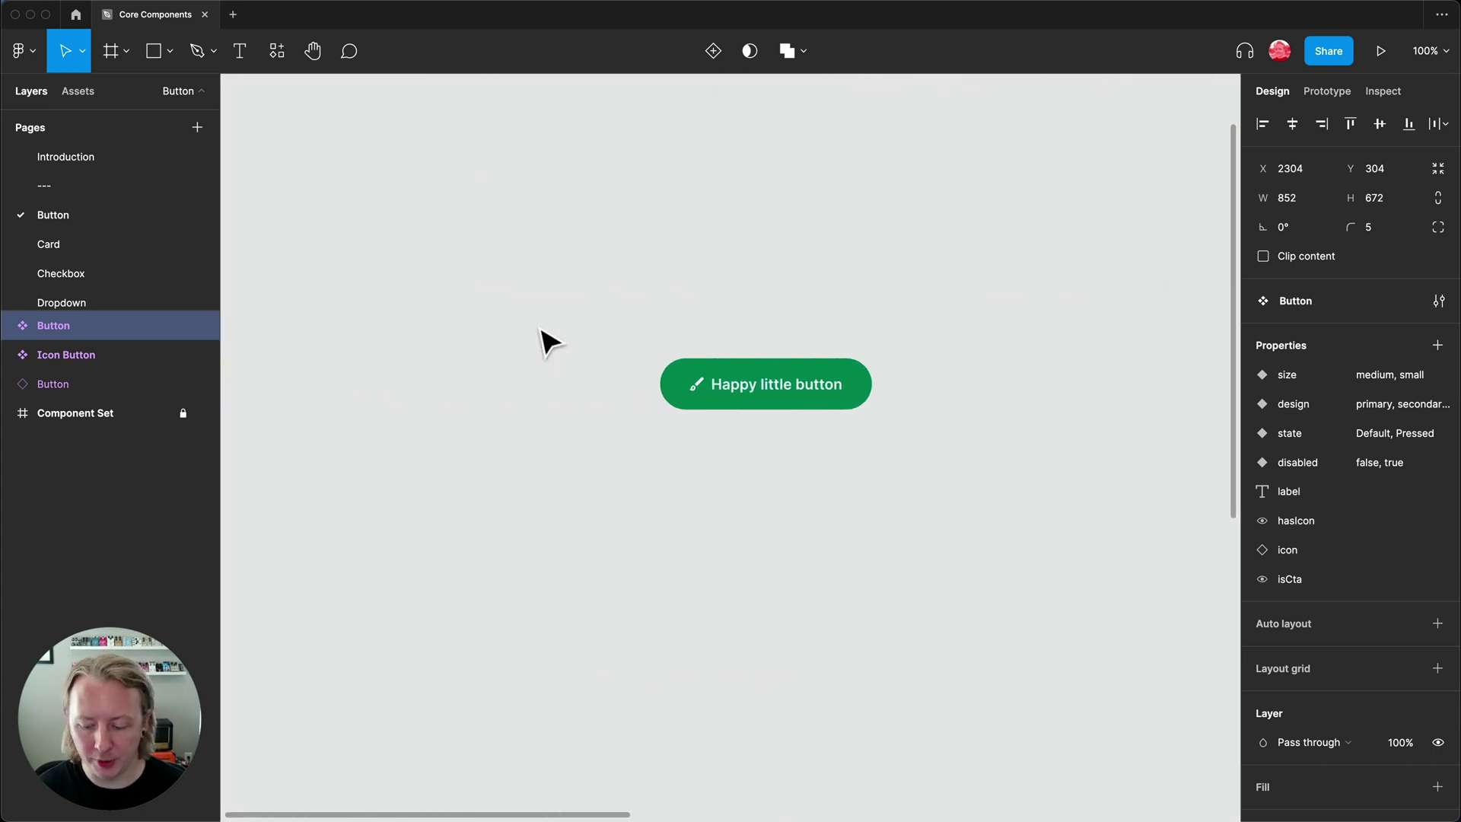
key("plus")
scroll(742, 339, "right", 1)
left_click(784, 339)
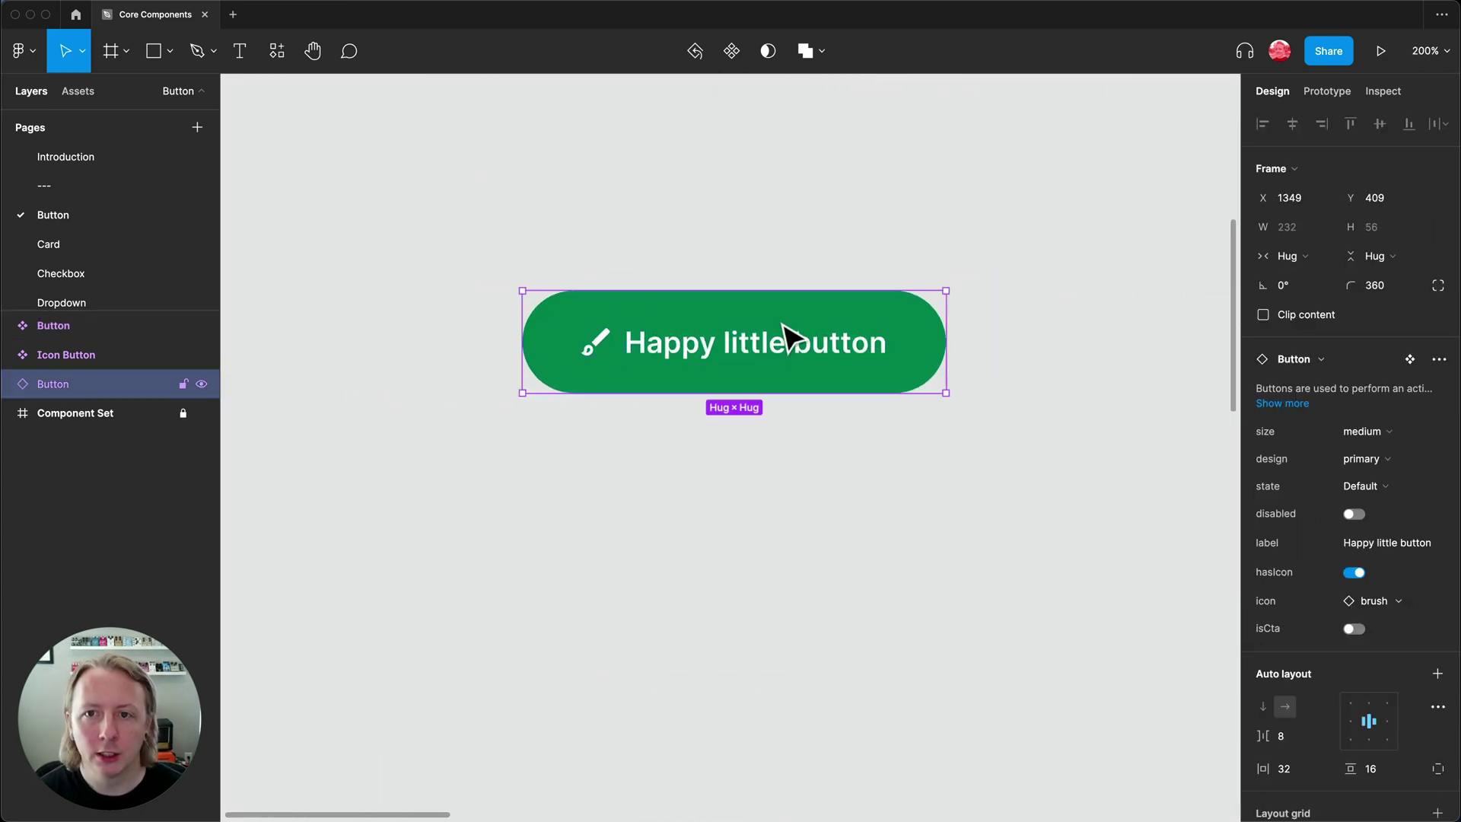
left_click(1378, 601)
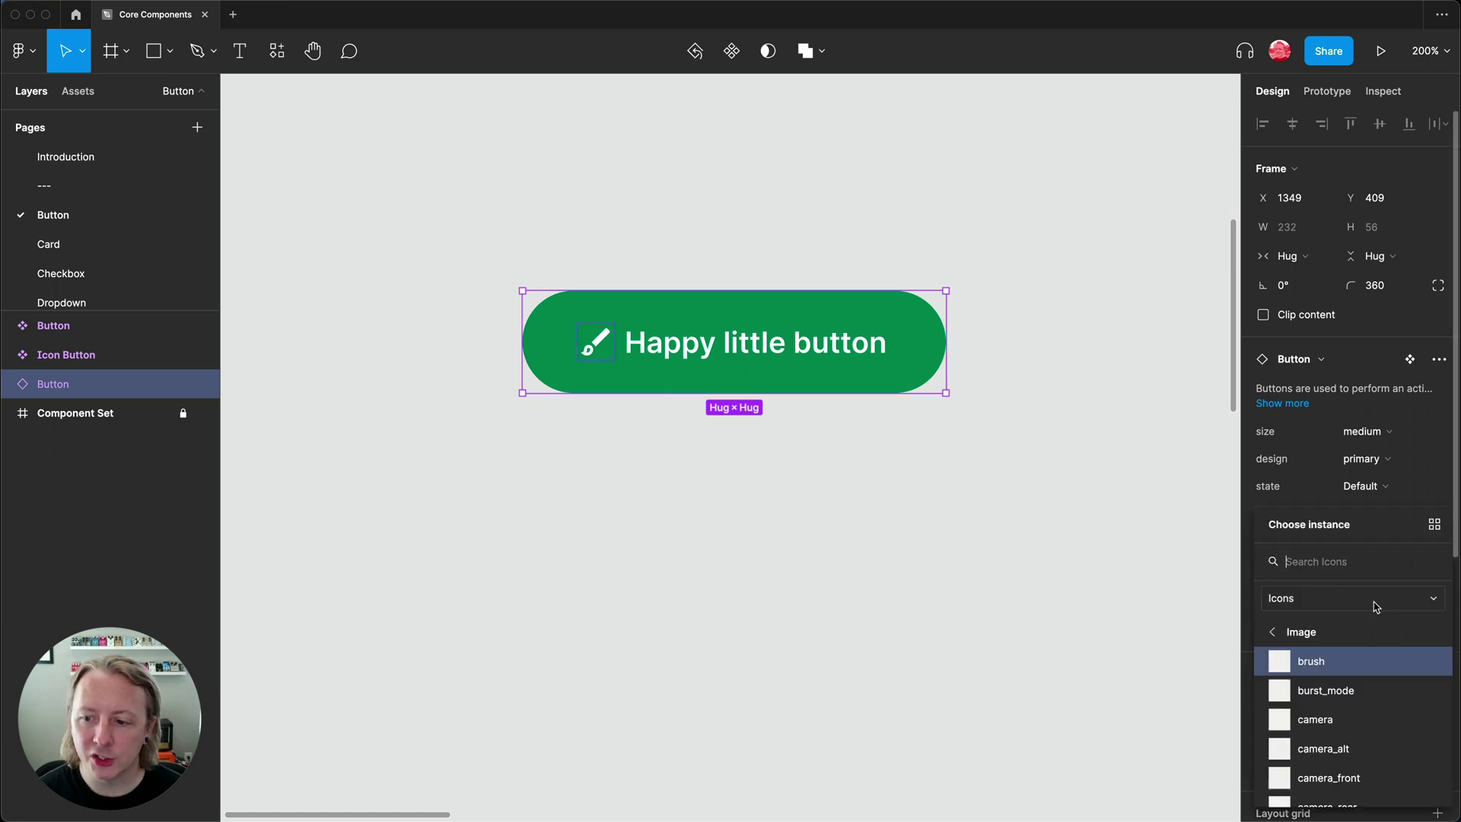
scroll(1358, 696, "down", 3)
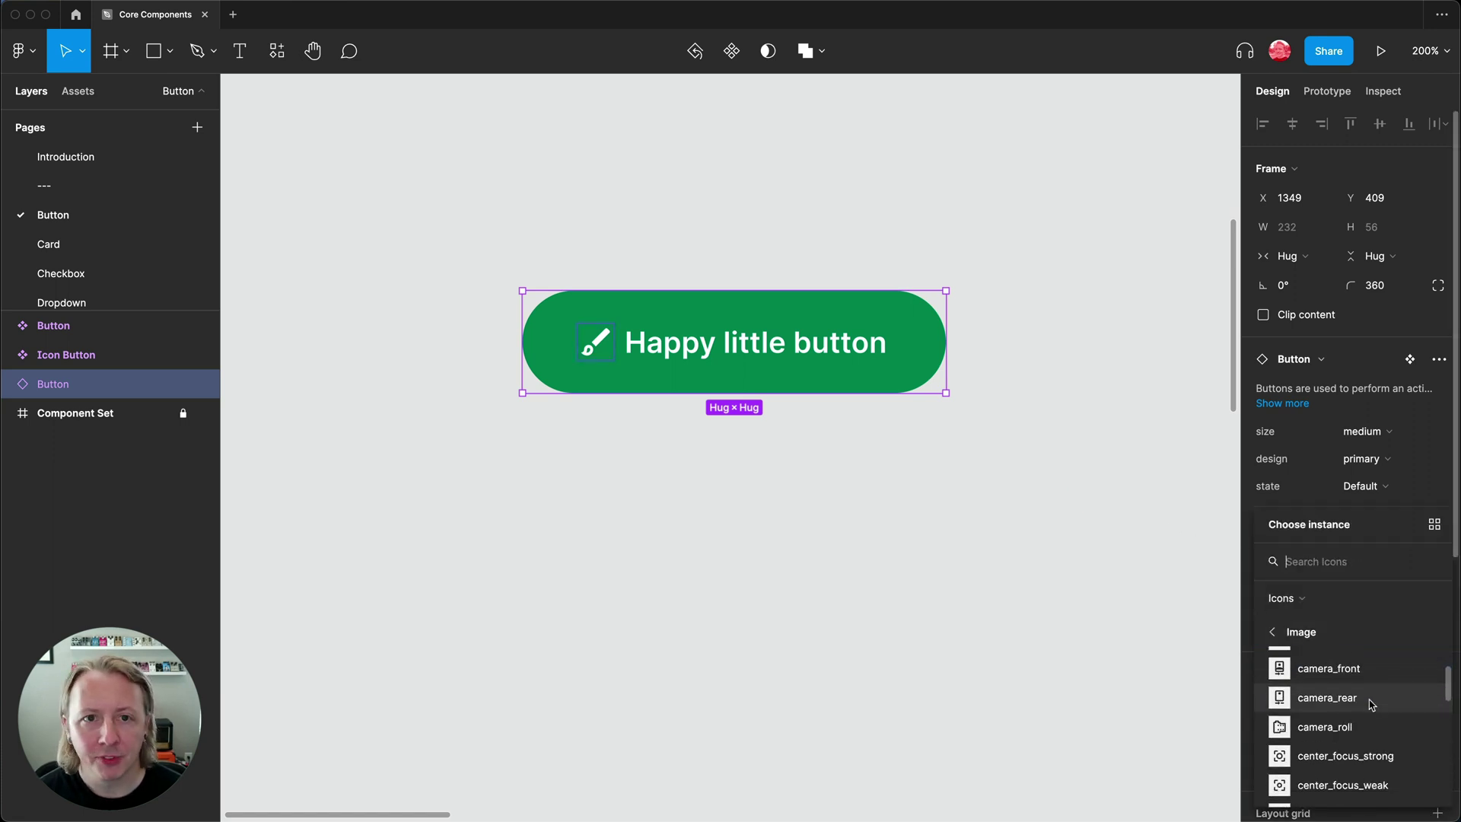
scroll(1365, 703, "down", 3)
scroll(1370, 708, "down", 3)
scroll(1370, 711, "down", 3)
scroll(1370, 710, "down", 3)
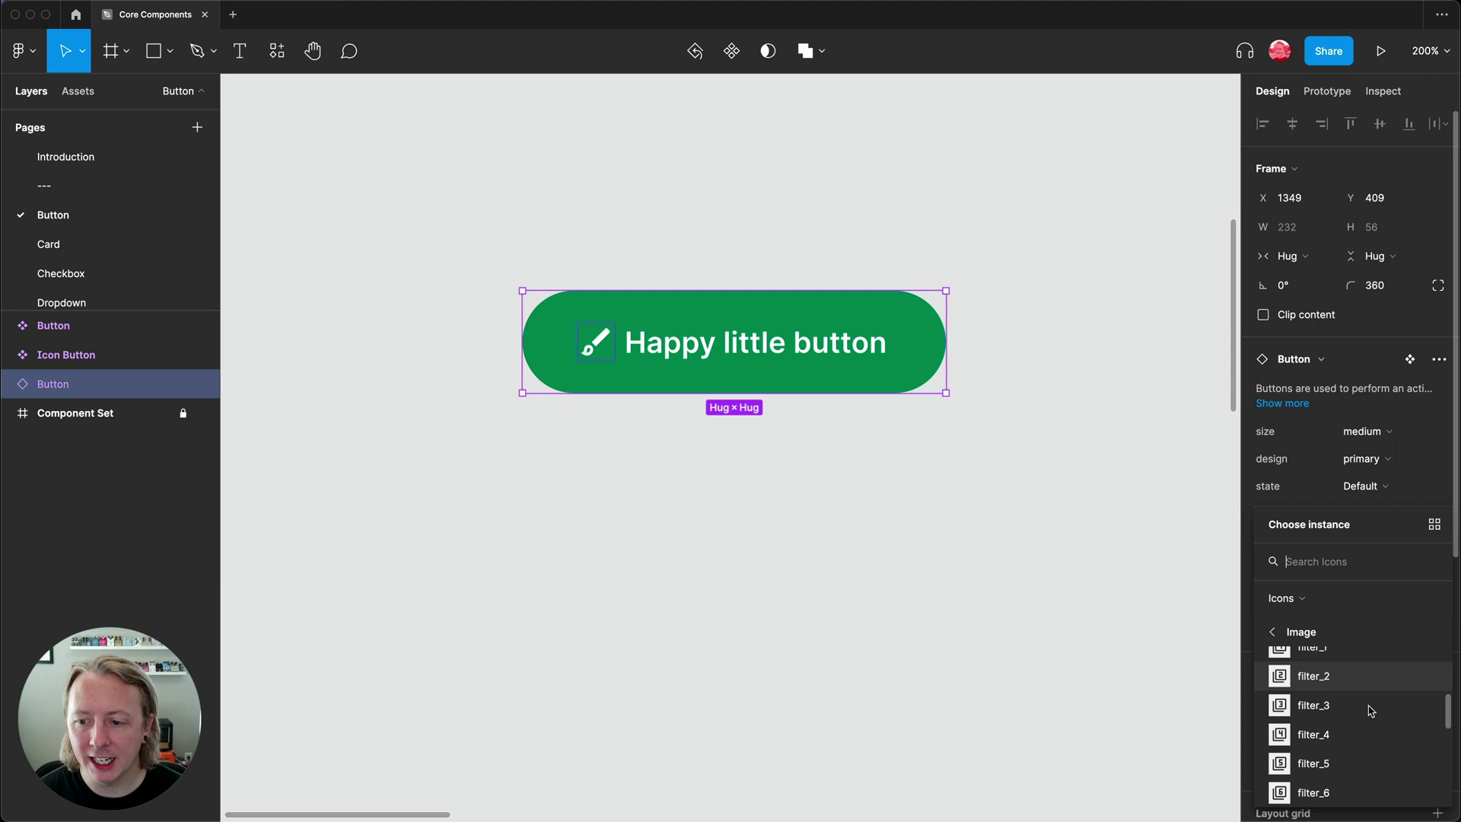
scroll(1370, 711, "down", 3)
scroll(1371, 711, "down", 3)
scroll(1371, 710, "down", 3)
scroll(1370, 711, "down", 3)
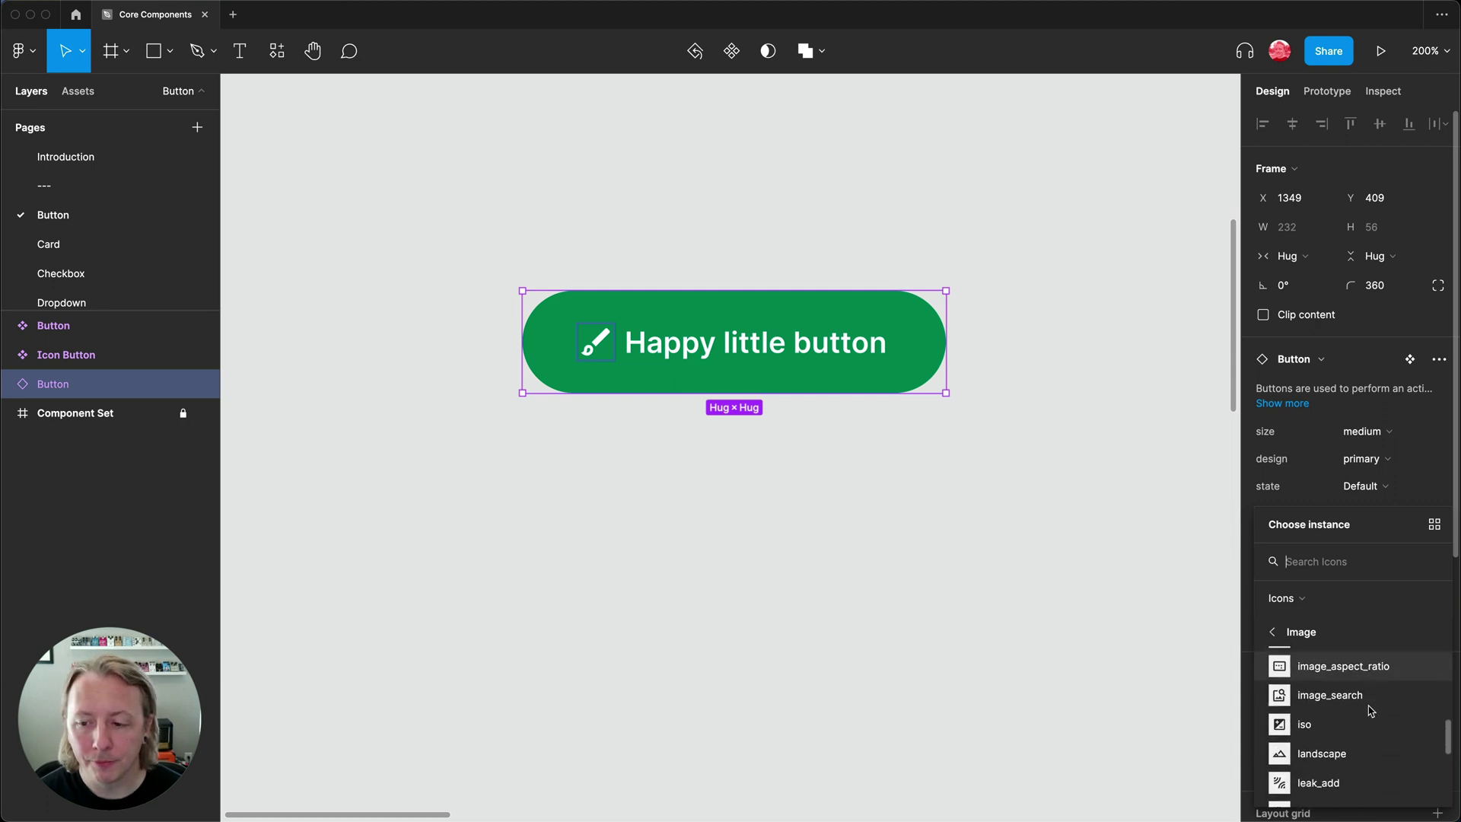
left_click(1090, 544)
scroll(1090, 543, "up", 1)
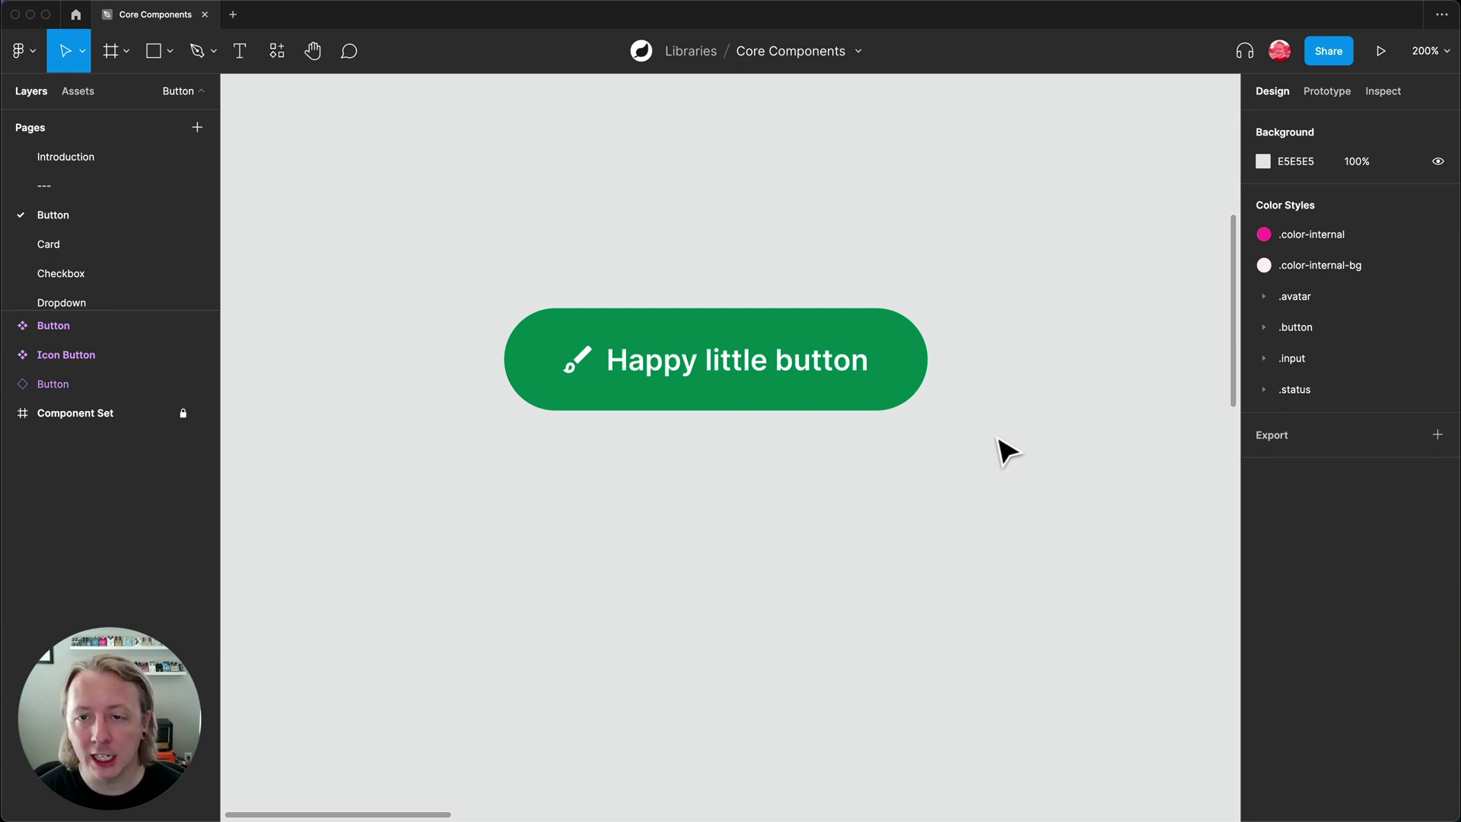
scroll(993, 454, "right", 5)
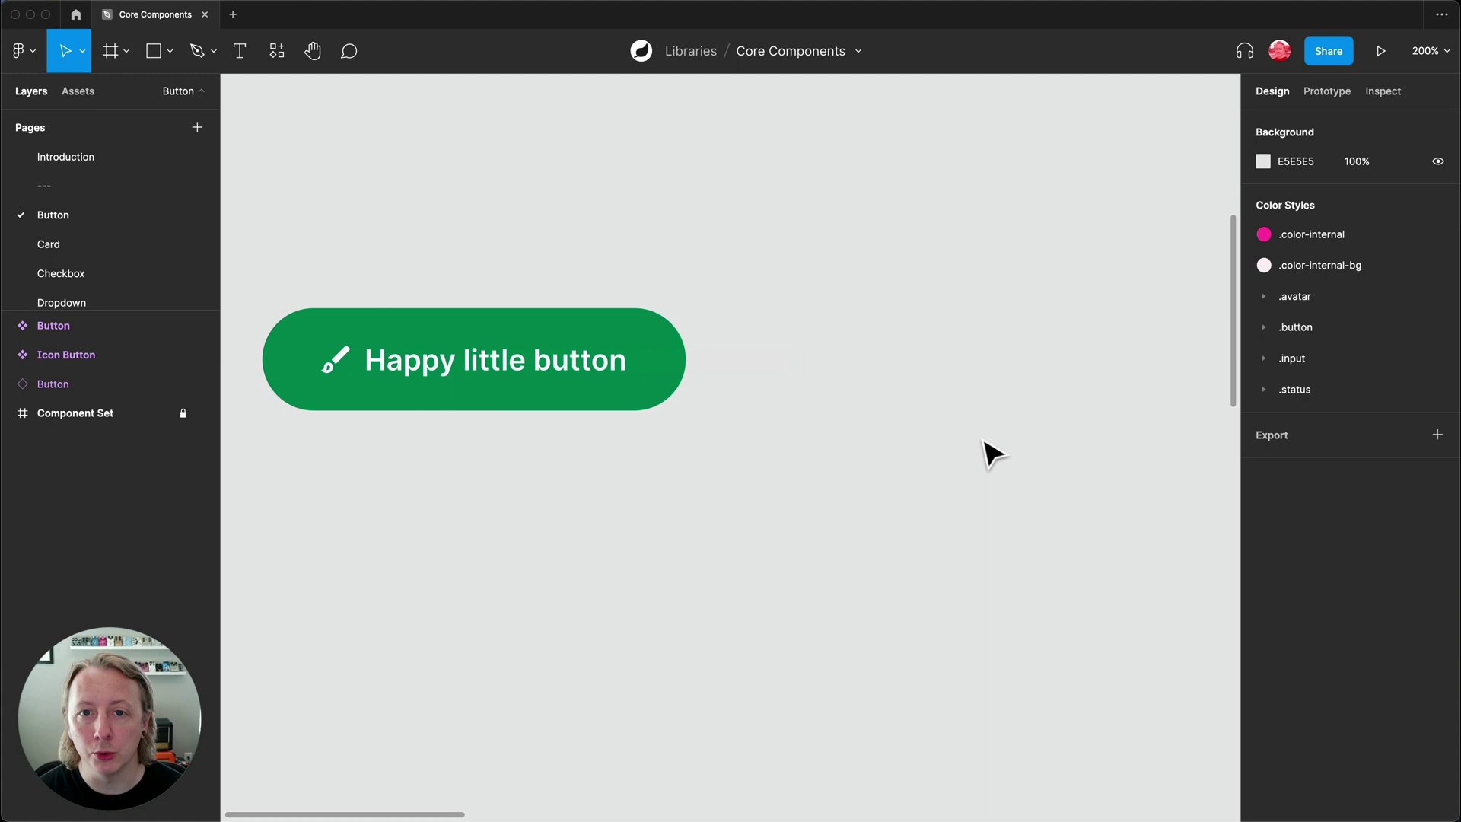
scroll(993, 455, "right", 5)
scroll(943, 440, "right", 10)
scroll(945, 439, "right", 8)
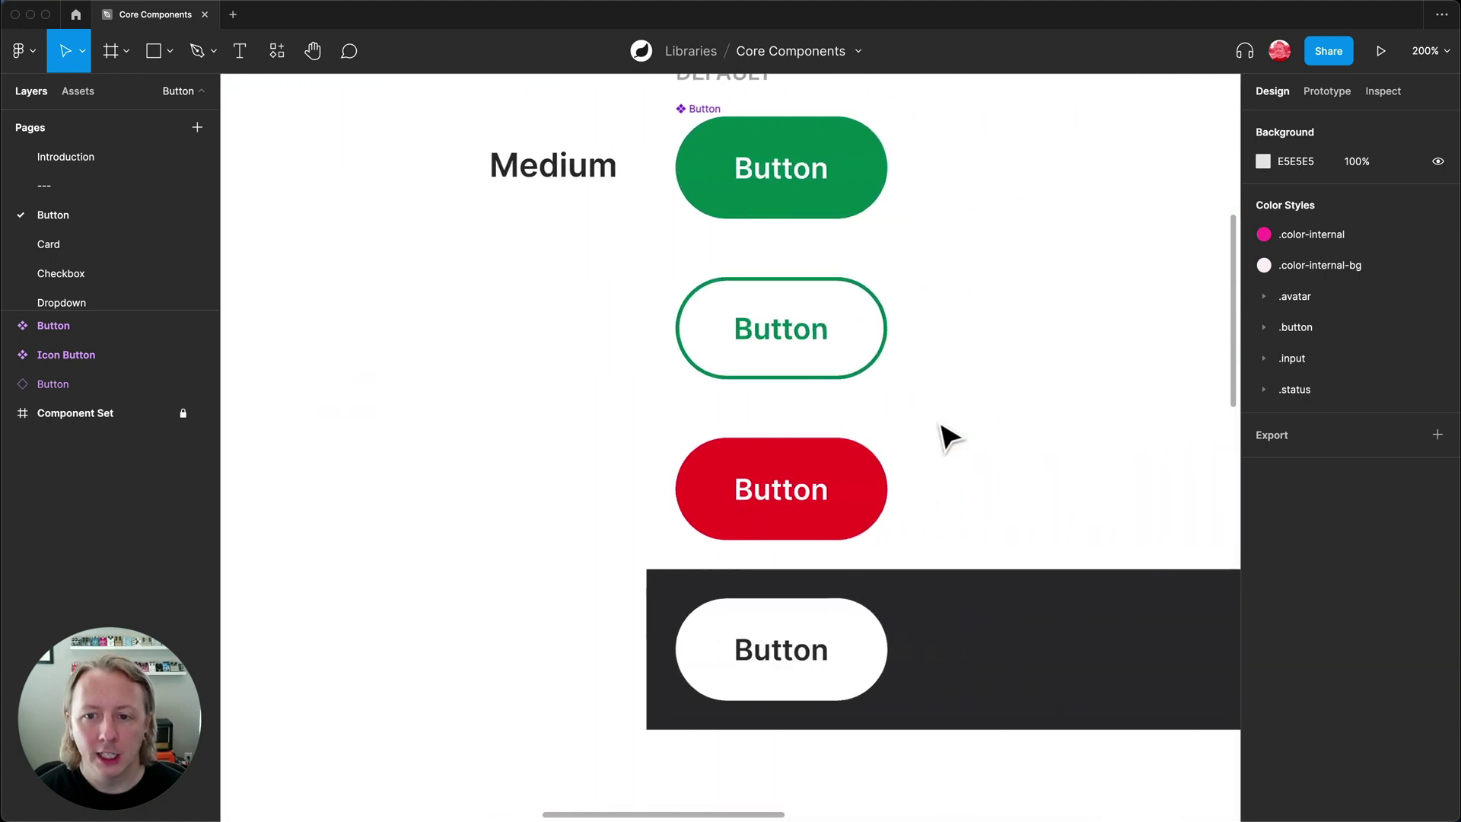
scroll(946, 438, "right", 3)
scroll(946, 438, "down", 5)
scroll(945, 439, "right", 5)
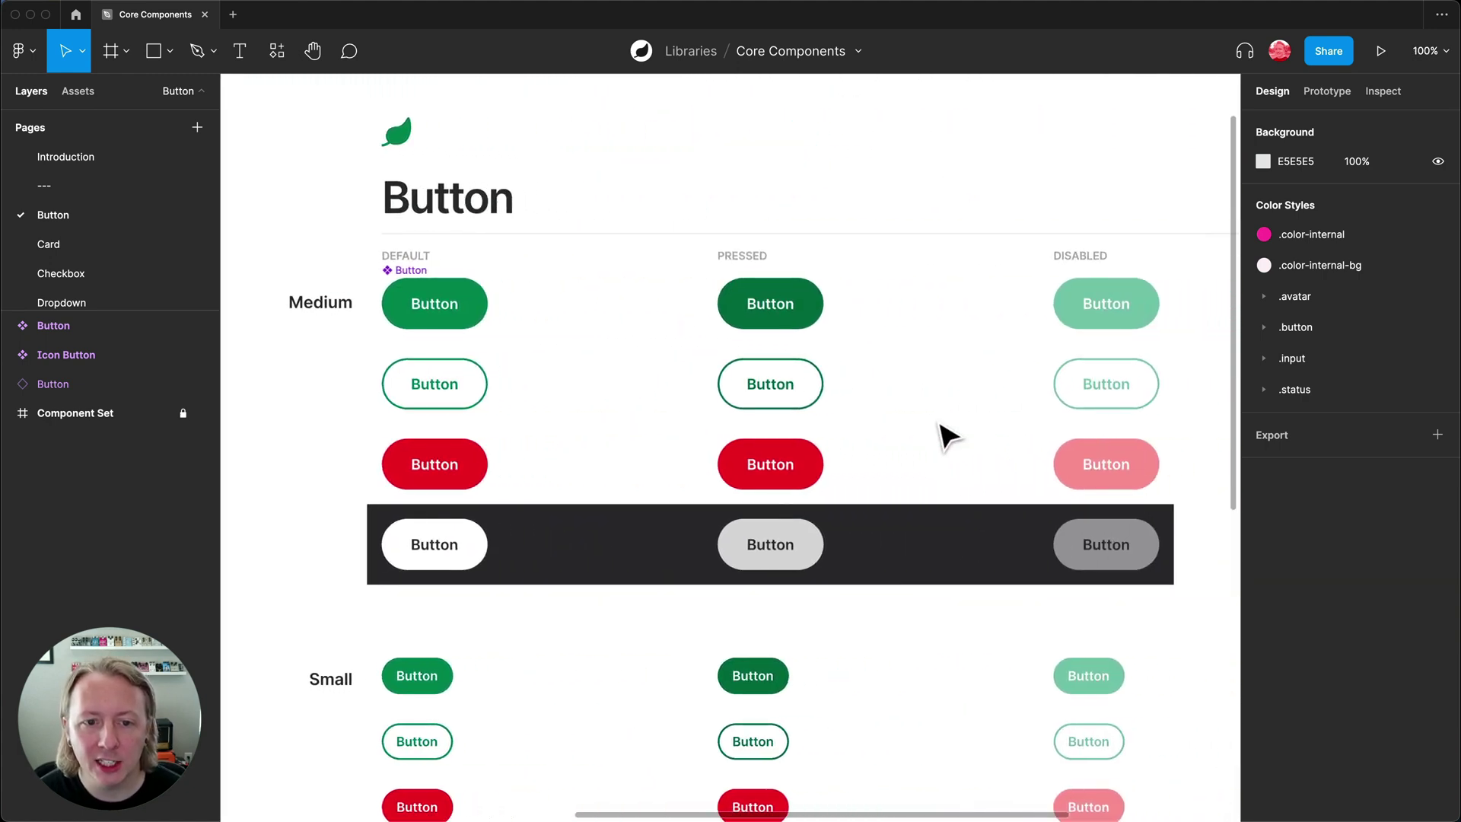
Step: Reselect the Button component set with its medium and small variants
left_click(428, 288)
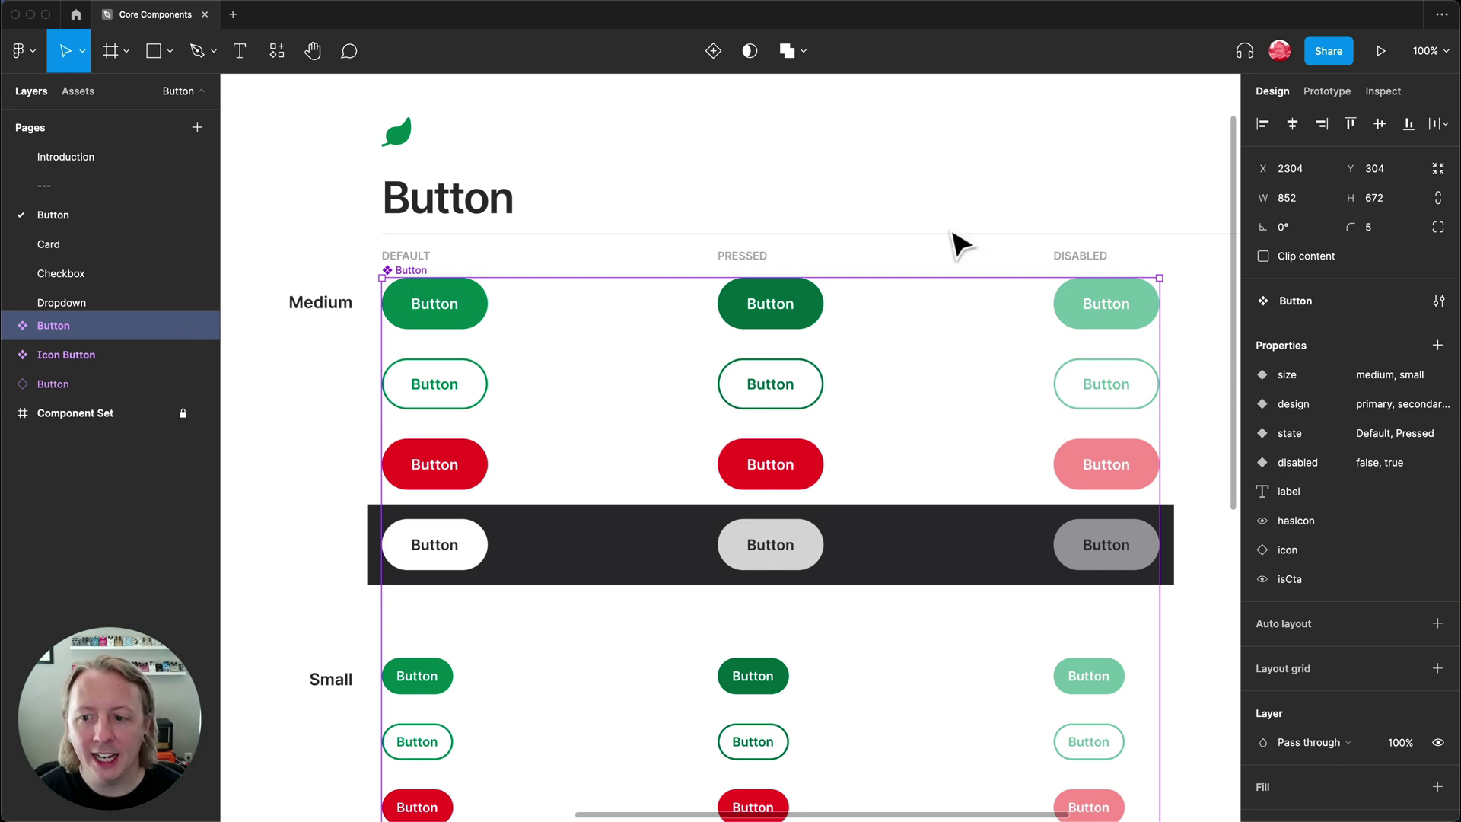
Step: Add add_circle_outline, remove_circle_outline, favorite and favorite_border as the icon's preferred values
left_click(1411, 550)
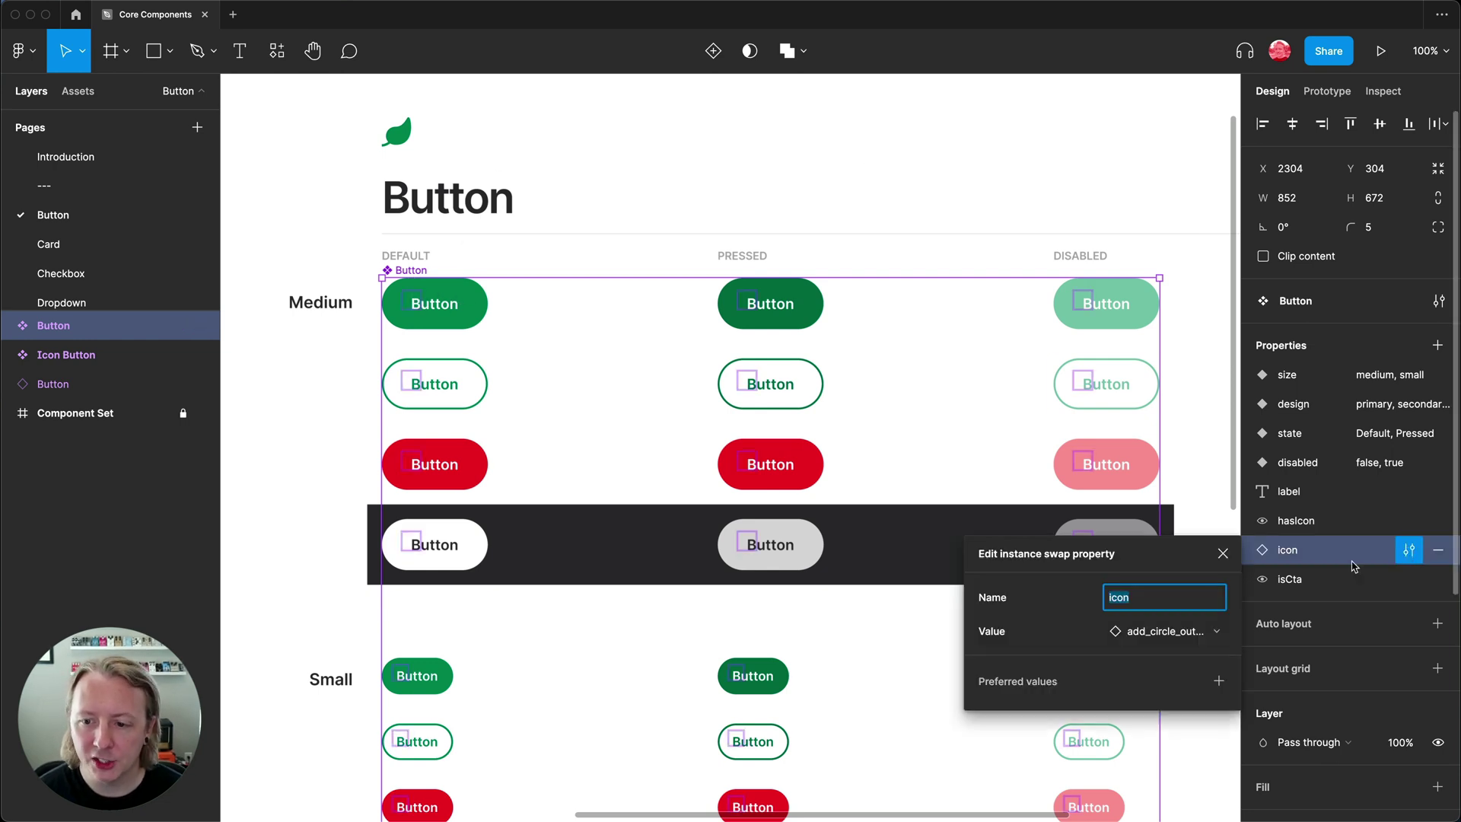
left_click_drag(1176, 559, 810, 137)
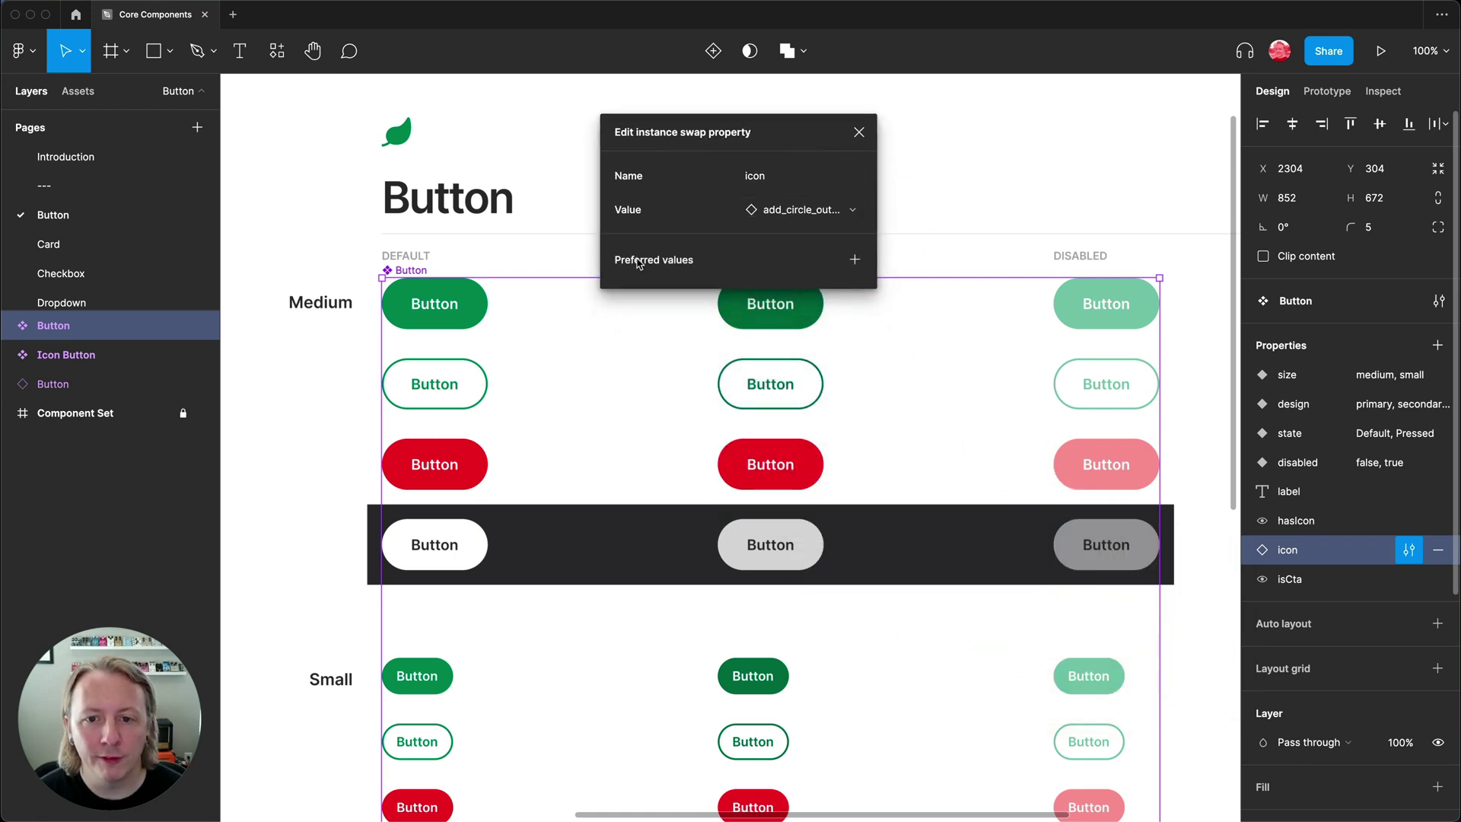
left_click(855, 259)
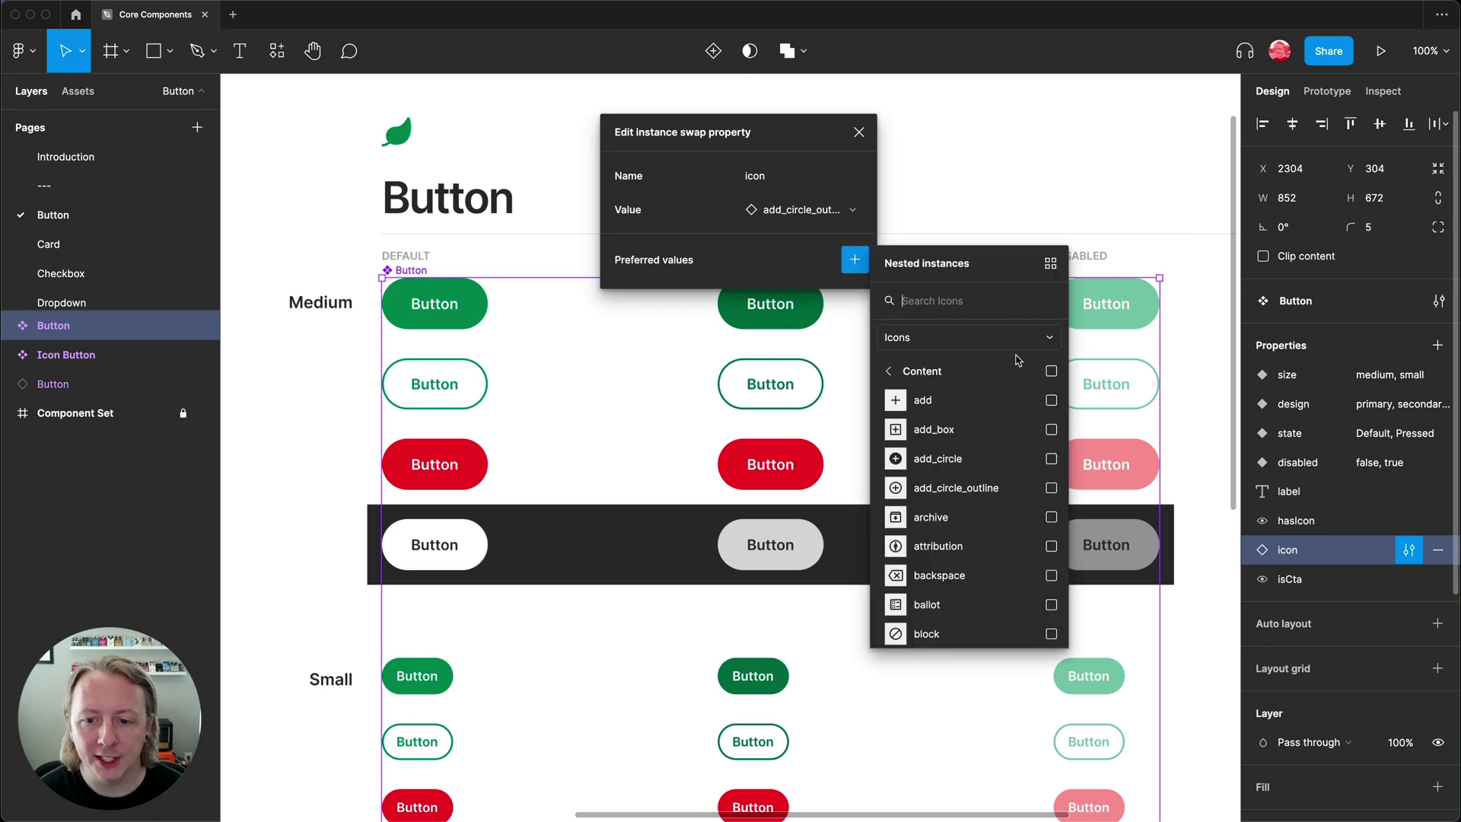
type("add")
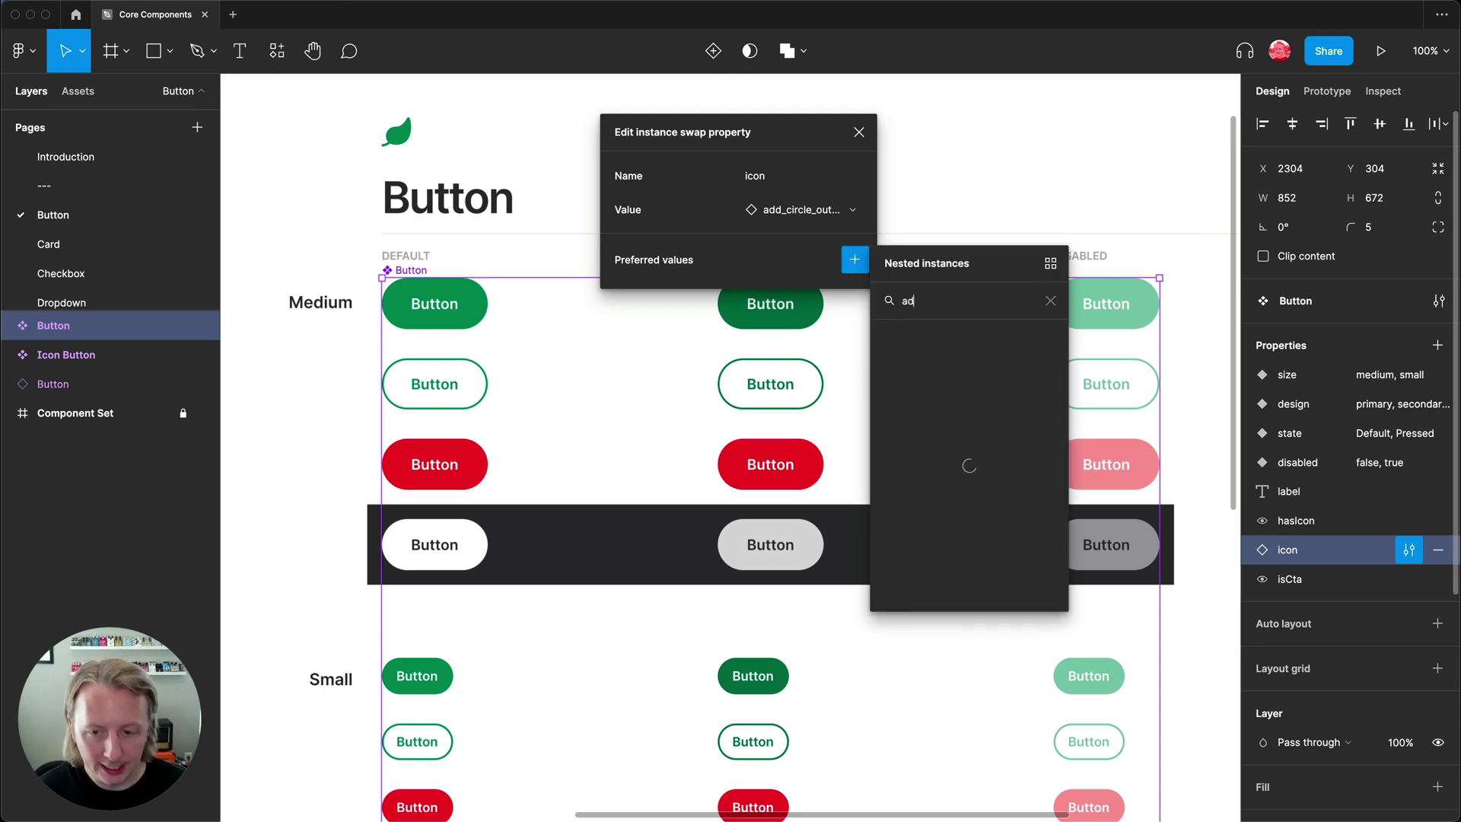
left_click(1050, 371)
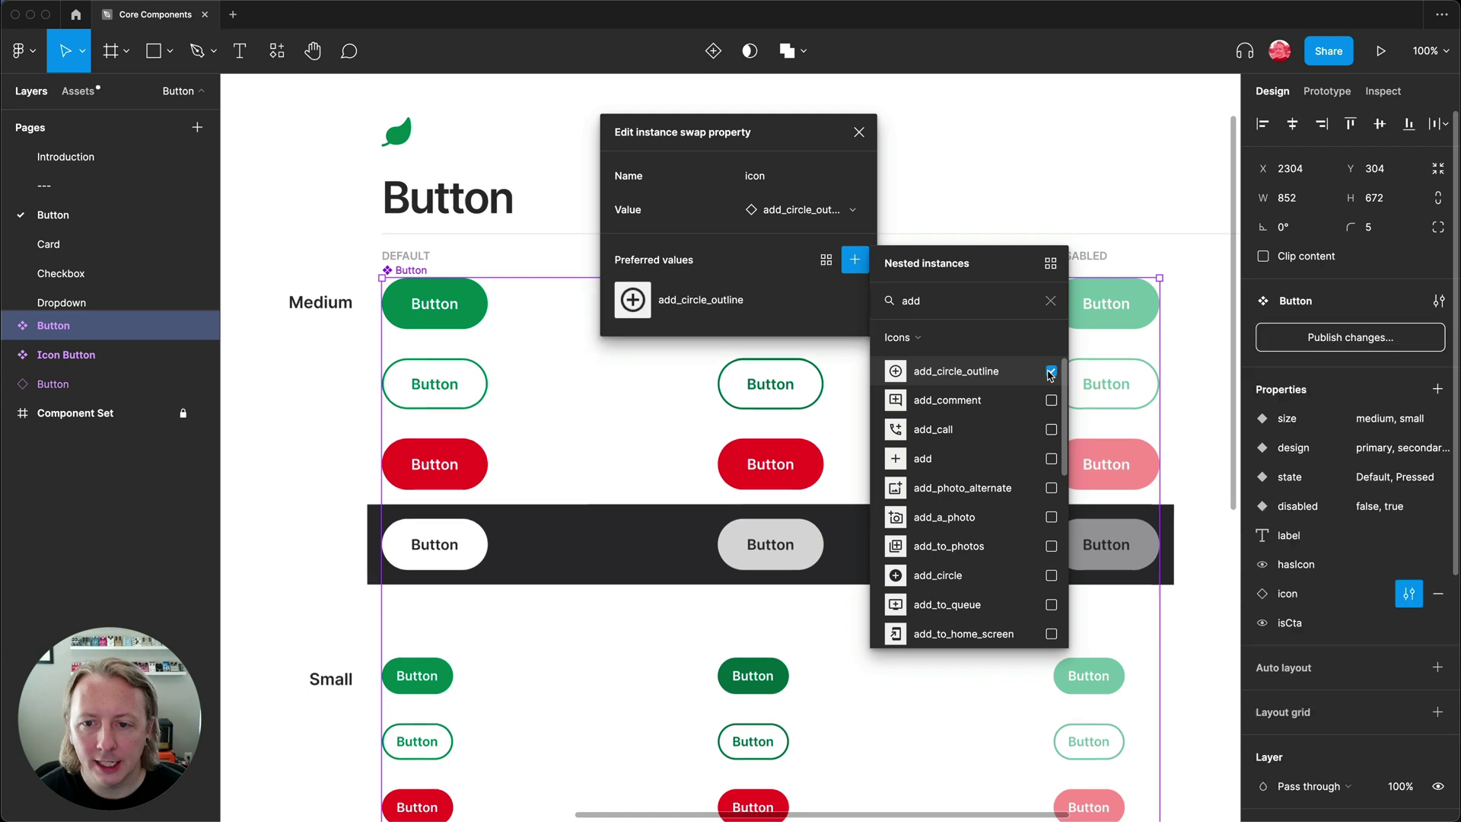
key("BackSpace")
key("BackSpace")
key("BackSpace")
type("remove")
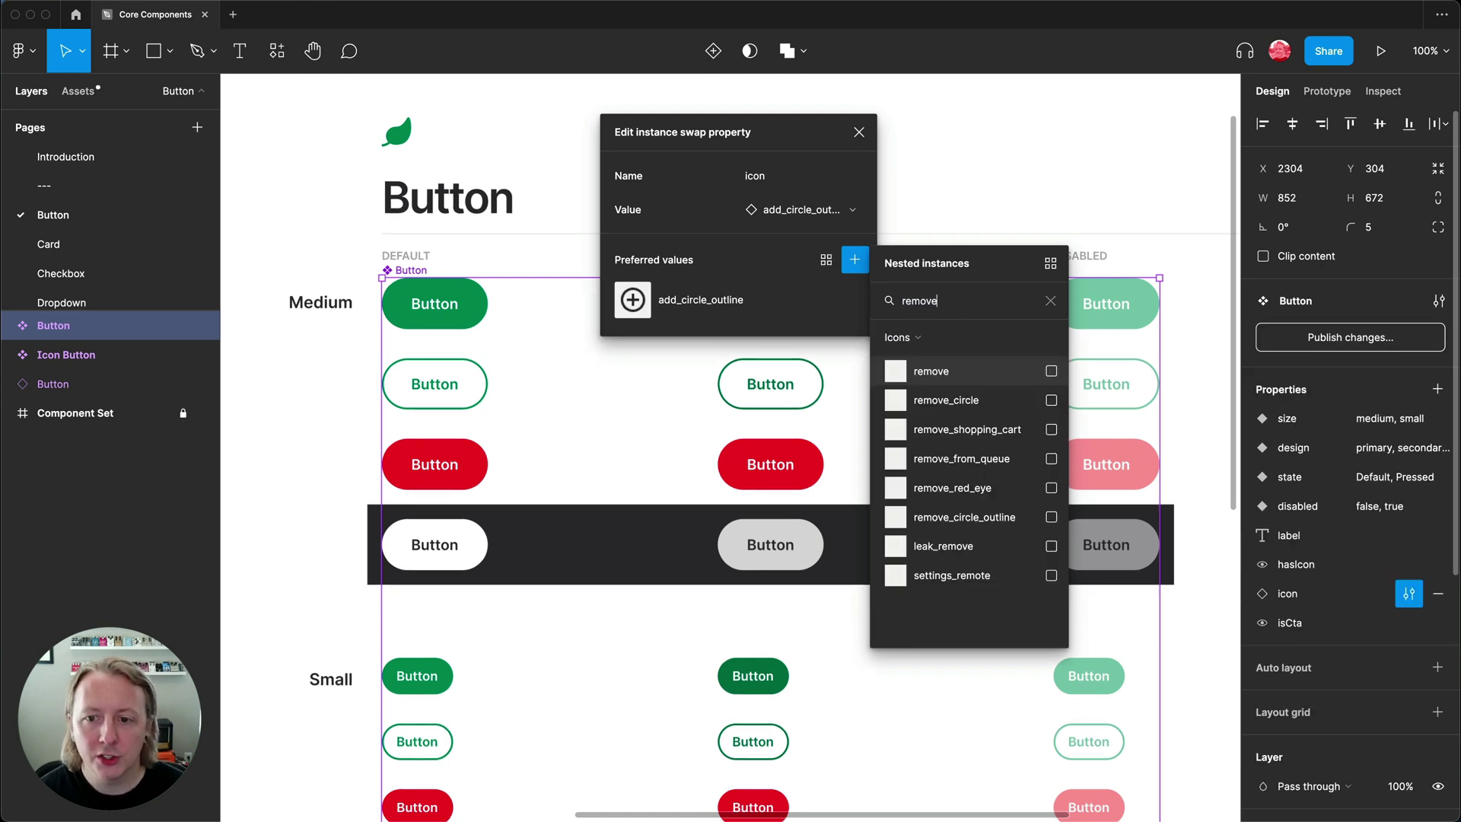
left_click(1051, 517)
double_click(920, 300)
type("favo")
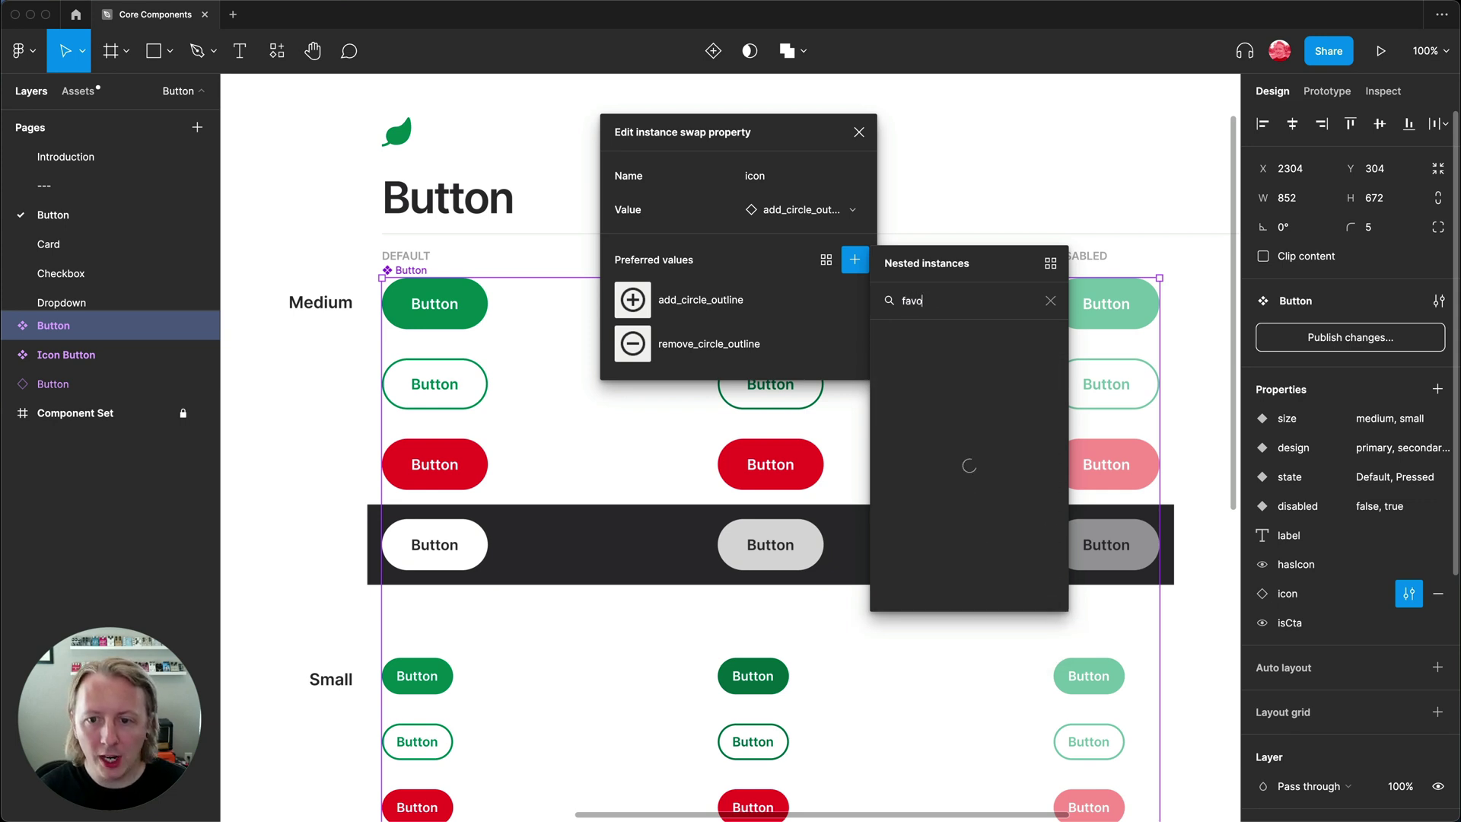
left_click(1052, 370)
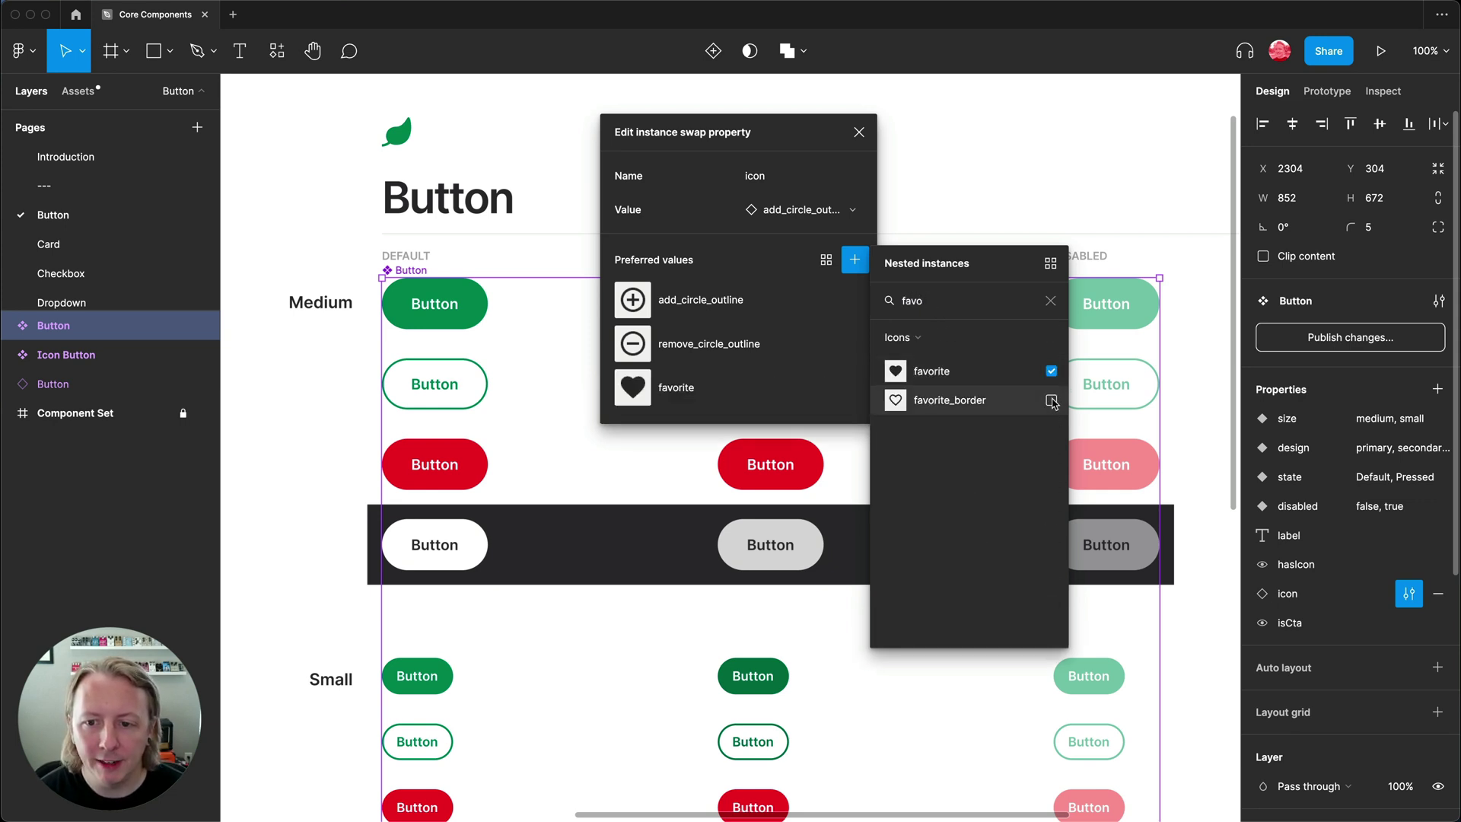
left_click(1052, 399)
left_click(1016, 280)
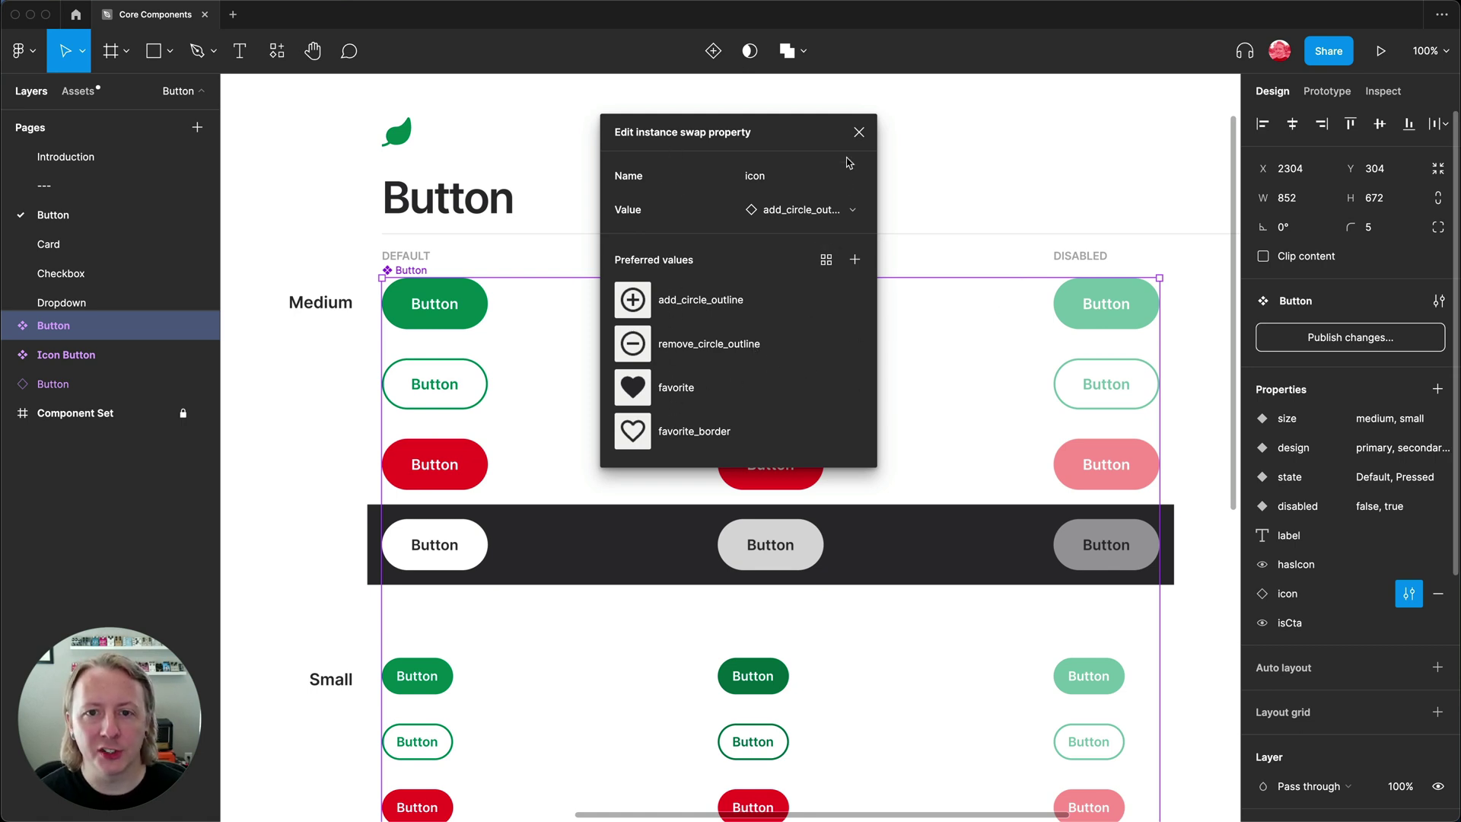
Step: Swap the Happy little button's brush icon for favorite_border
left_click(859, 132)
scroll(825, 477, "right", 10)
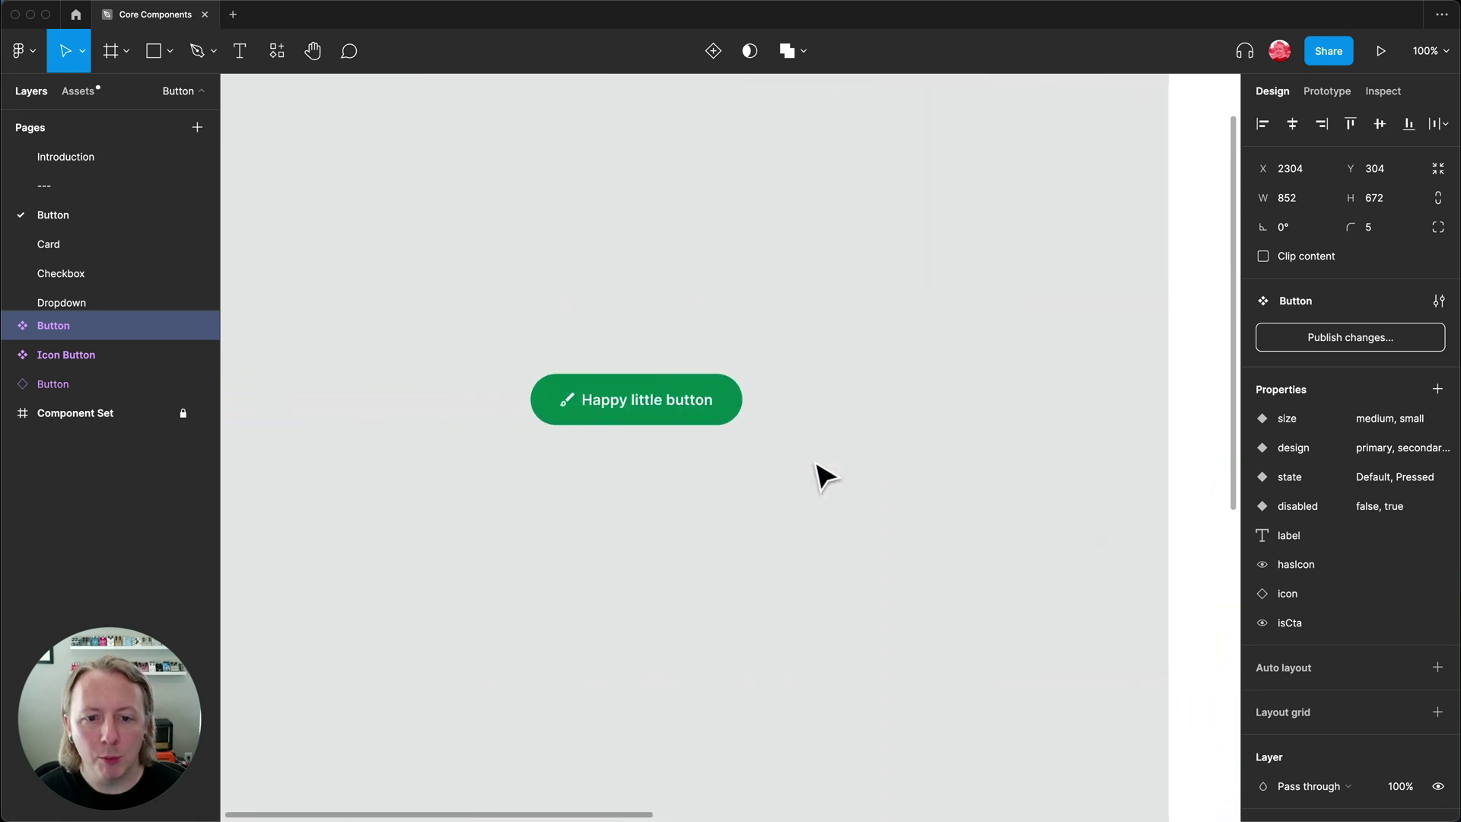
left_click(811, 405)
scroll(805, 411, "up", 5)
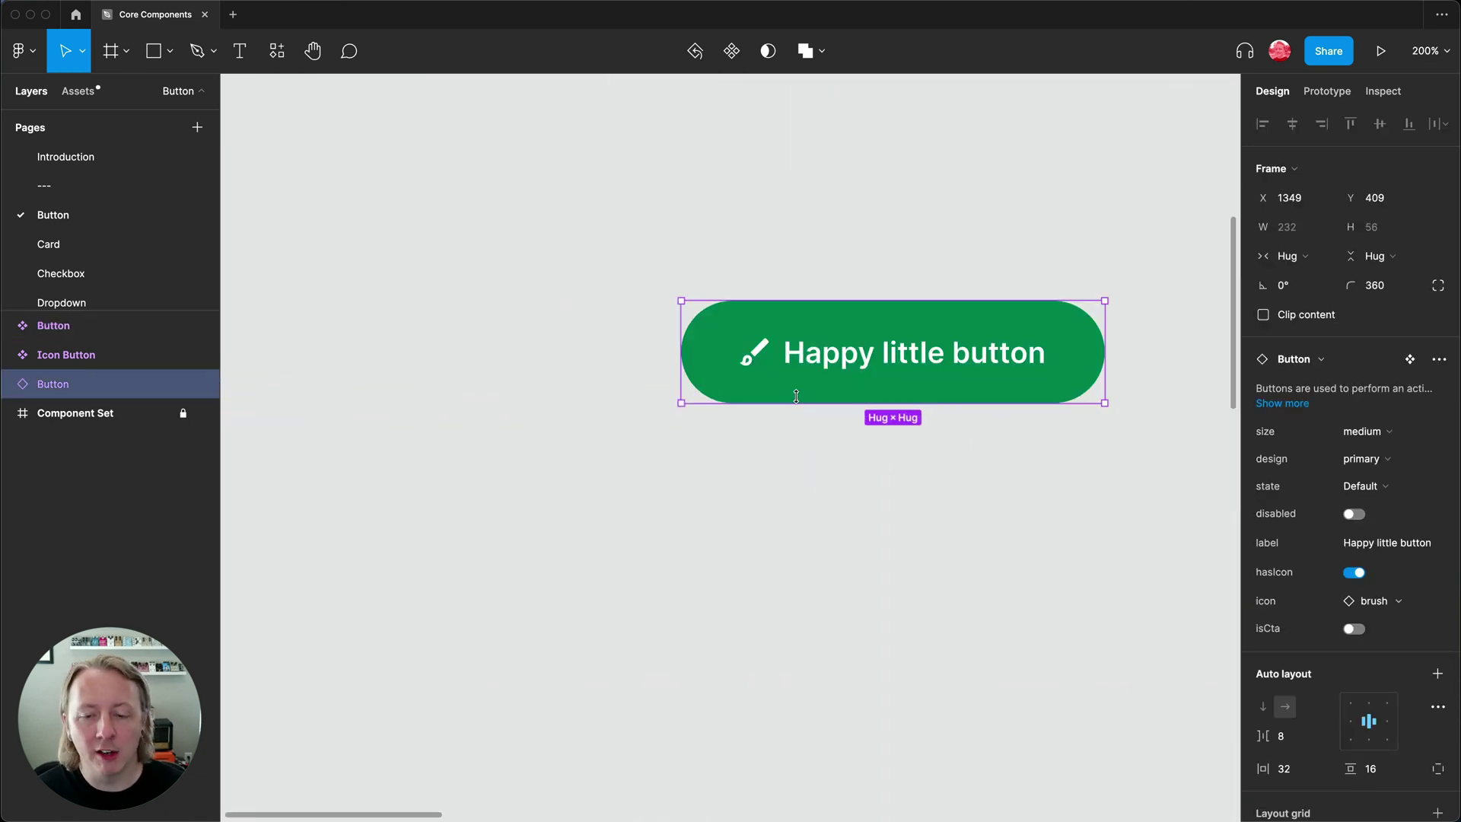
scroll(796, 396, "right", 3)
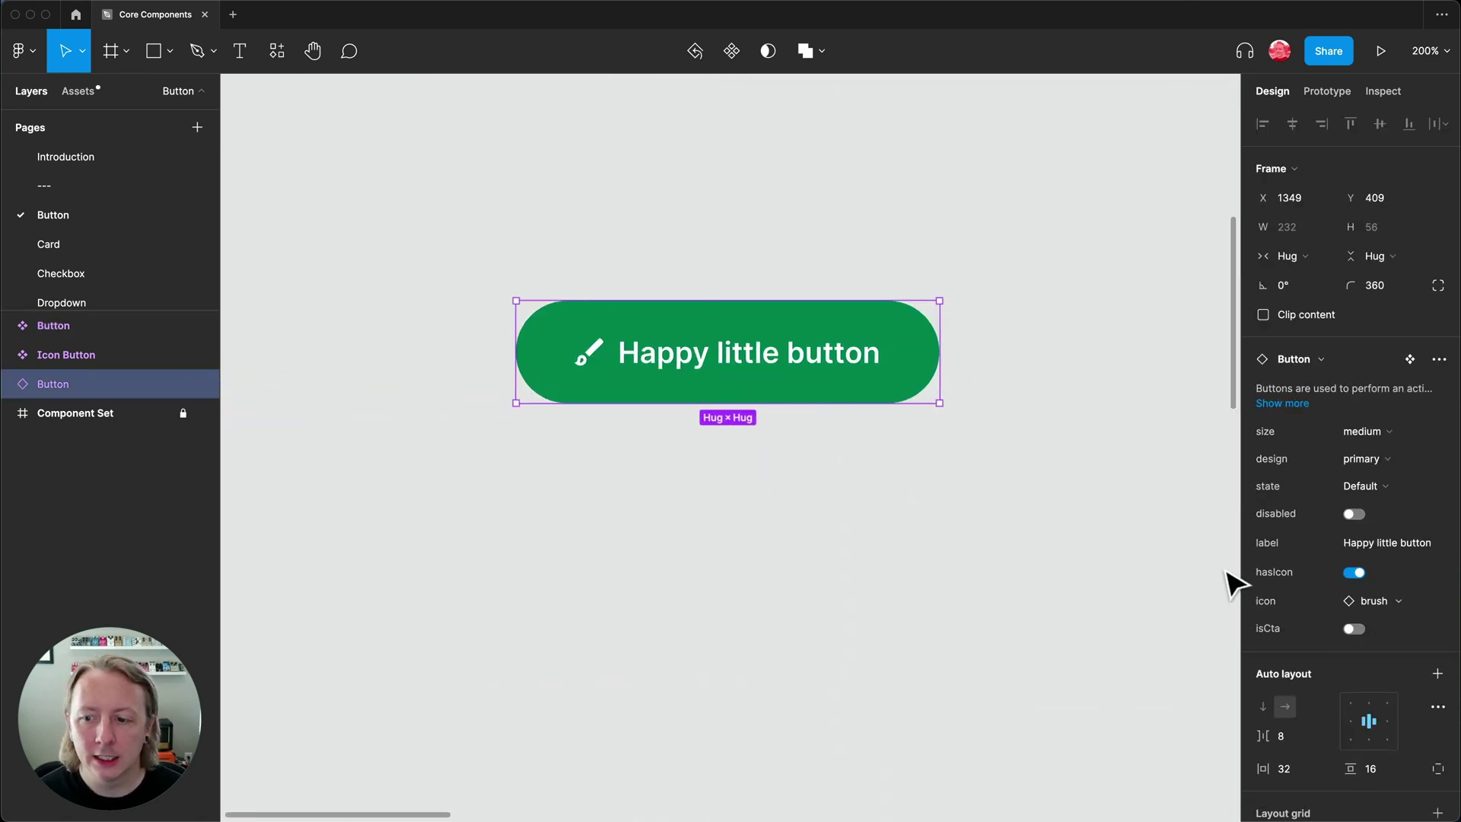
left_click(1381, 601)
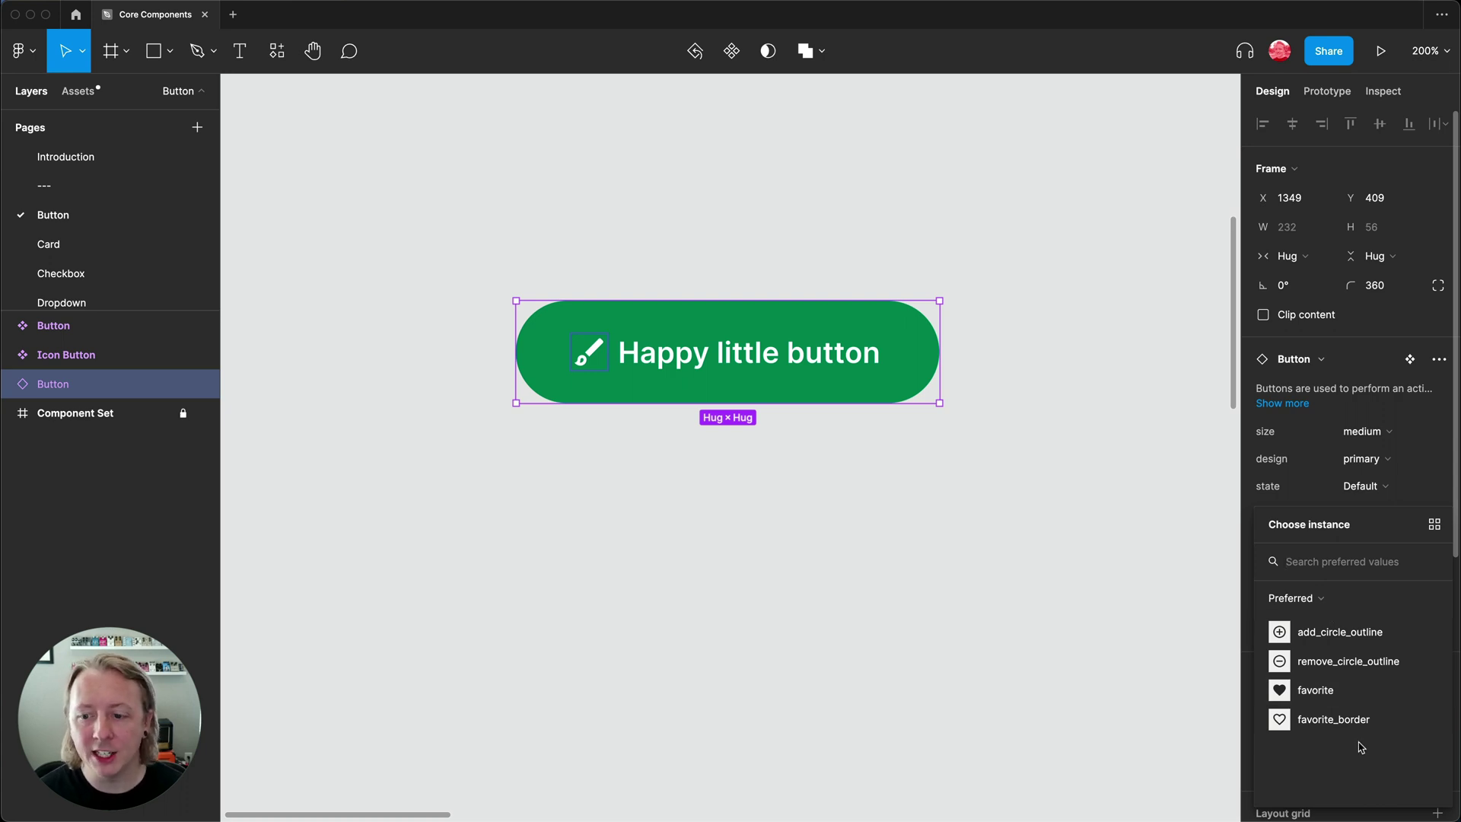
left_click(1344, 719)
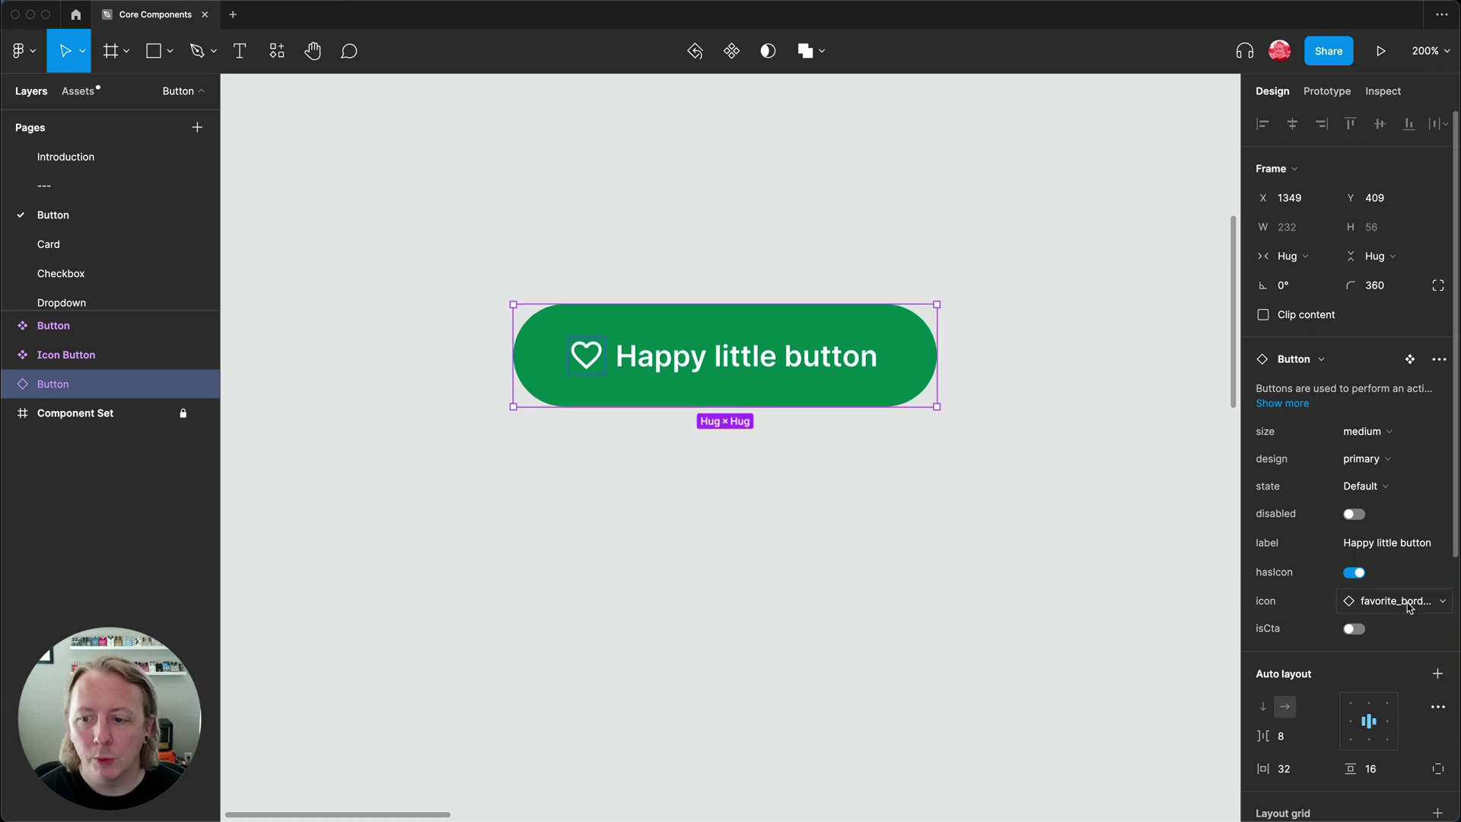
Step: Browse the icon's Preferred libraries list, then deselect the button
left_click(1409, 603)
left_click(1345, 602)
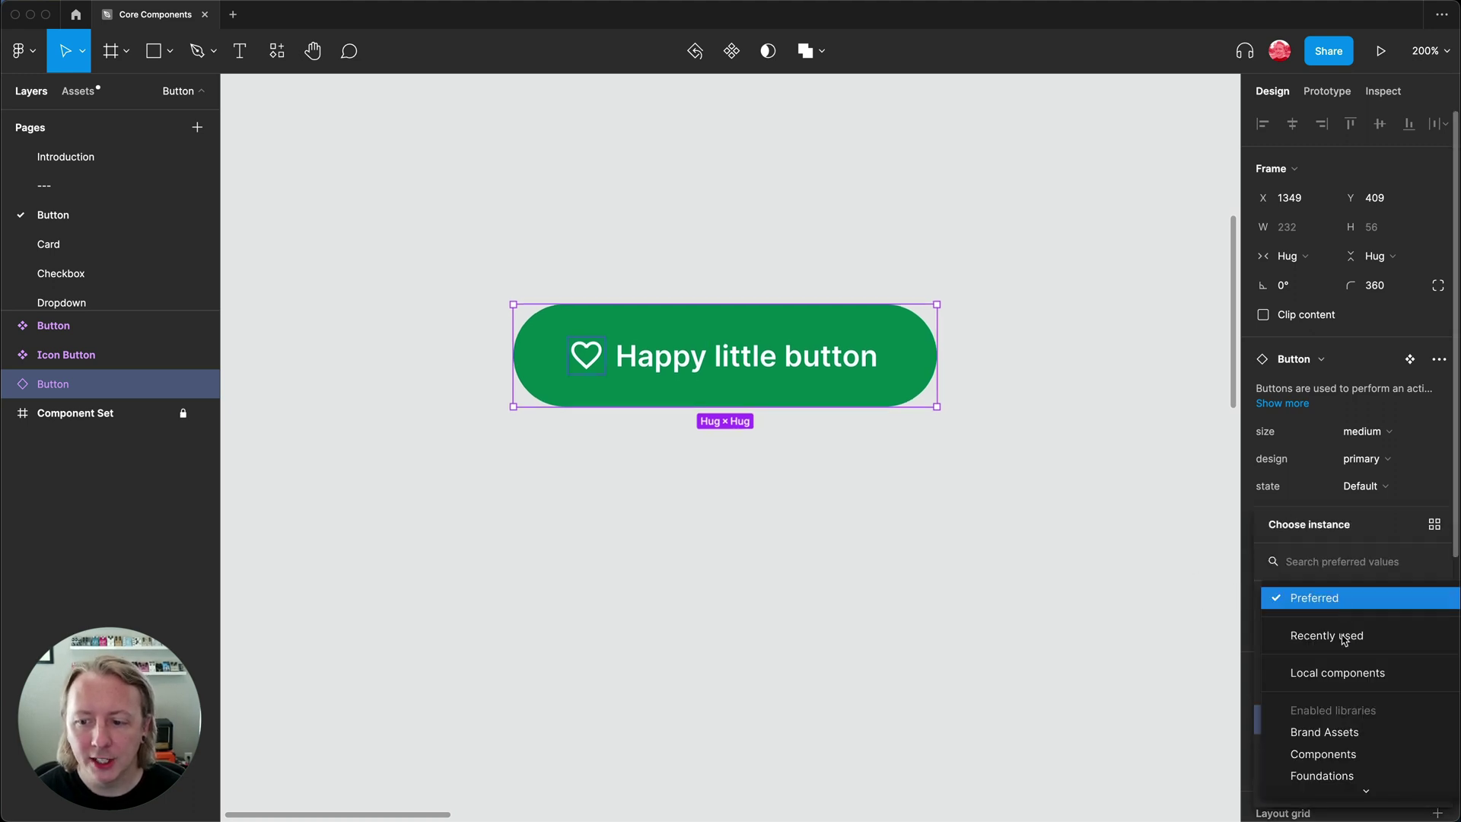
scroll(1348, 616, "down", 3)
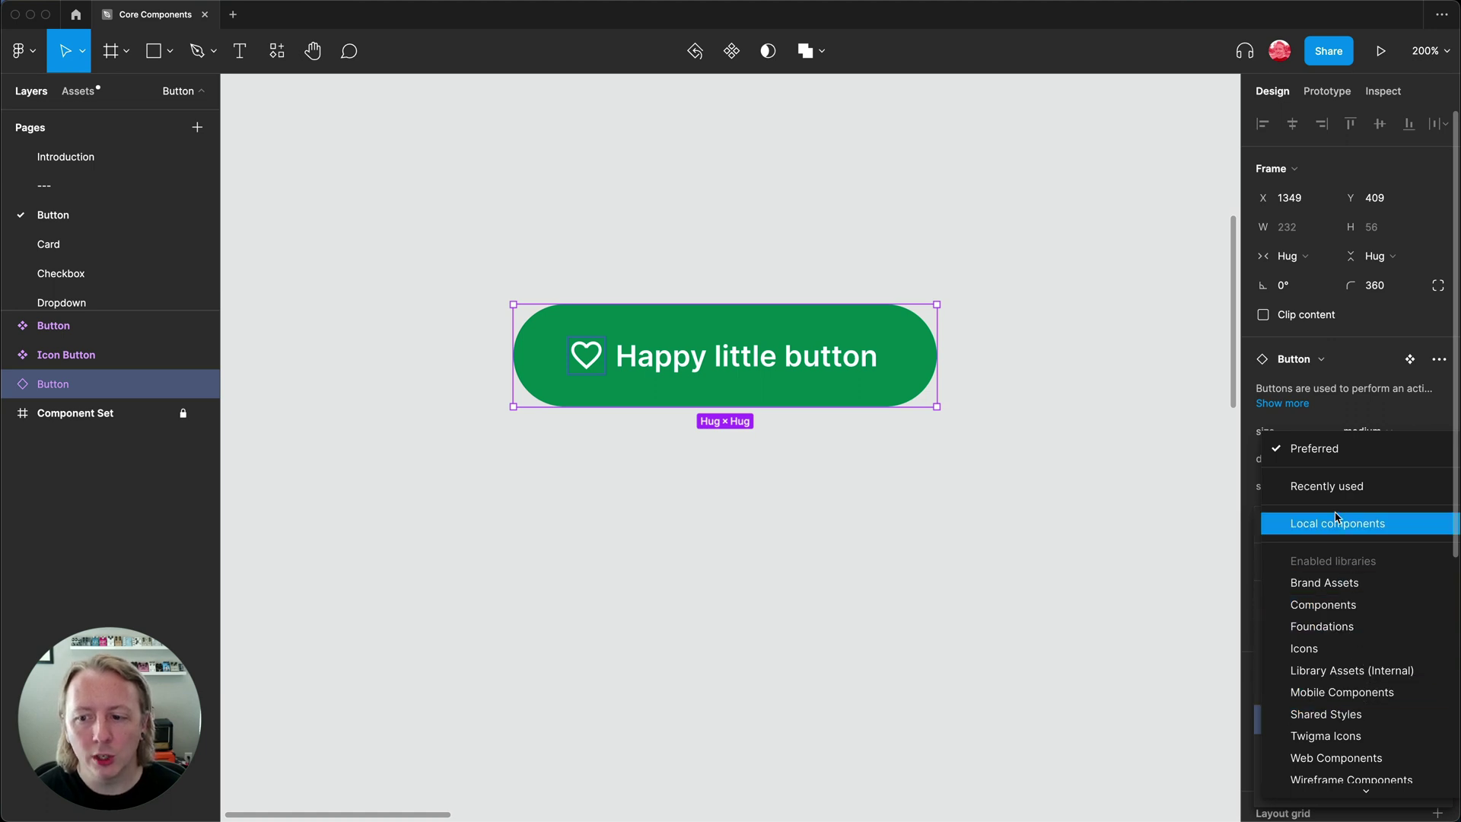
left_click(1041, 527)
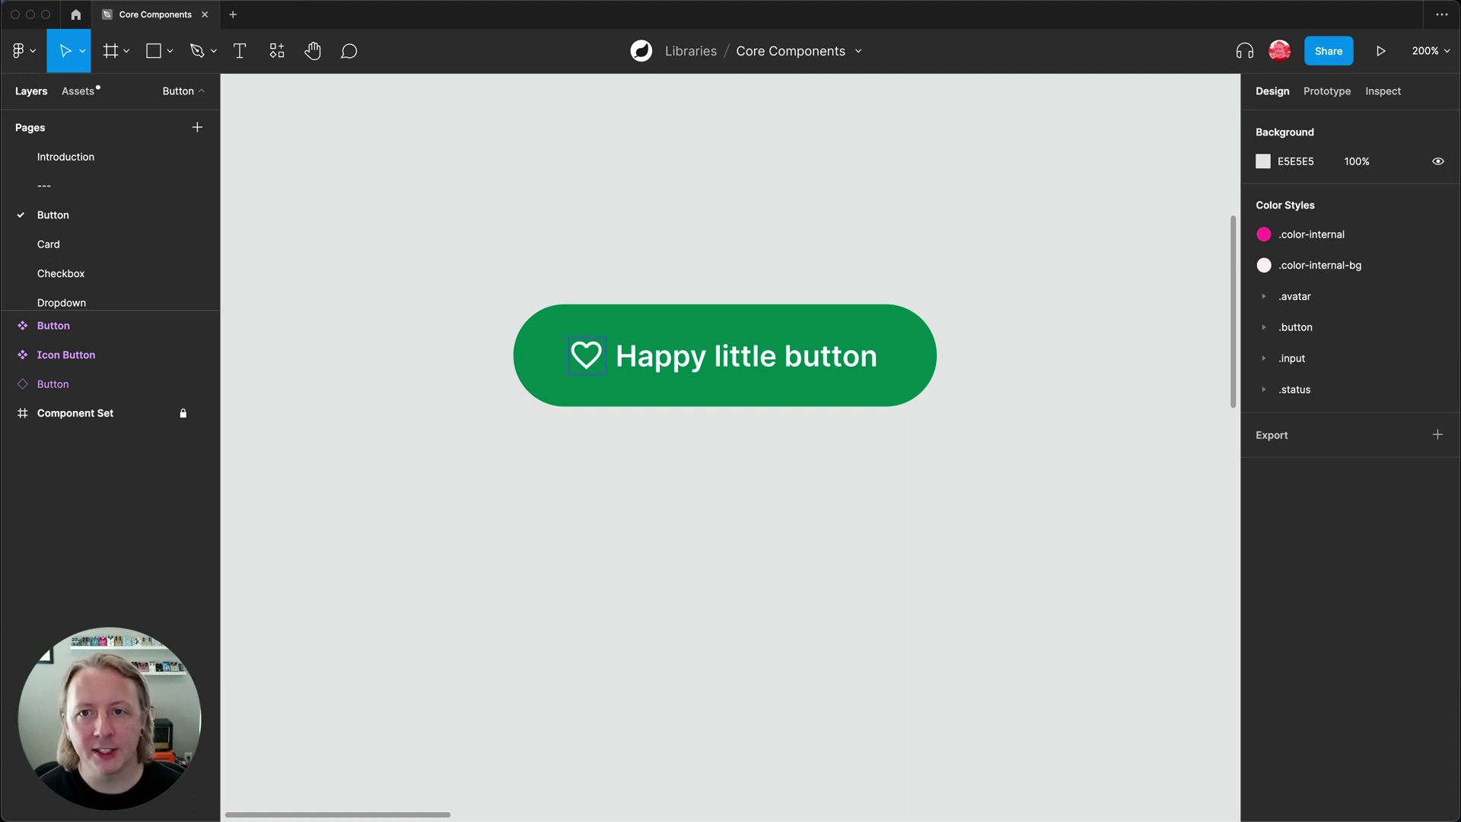
Step: On the Card page, inspect the Product Card's Quick add and Favorite buttons, then deselect
left_click(48, 244)
left_click(499, 434)
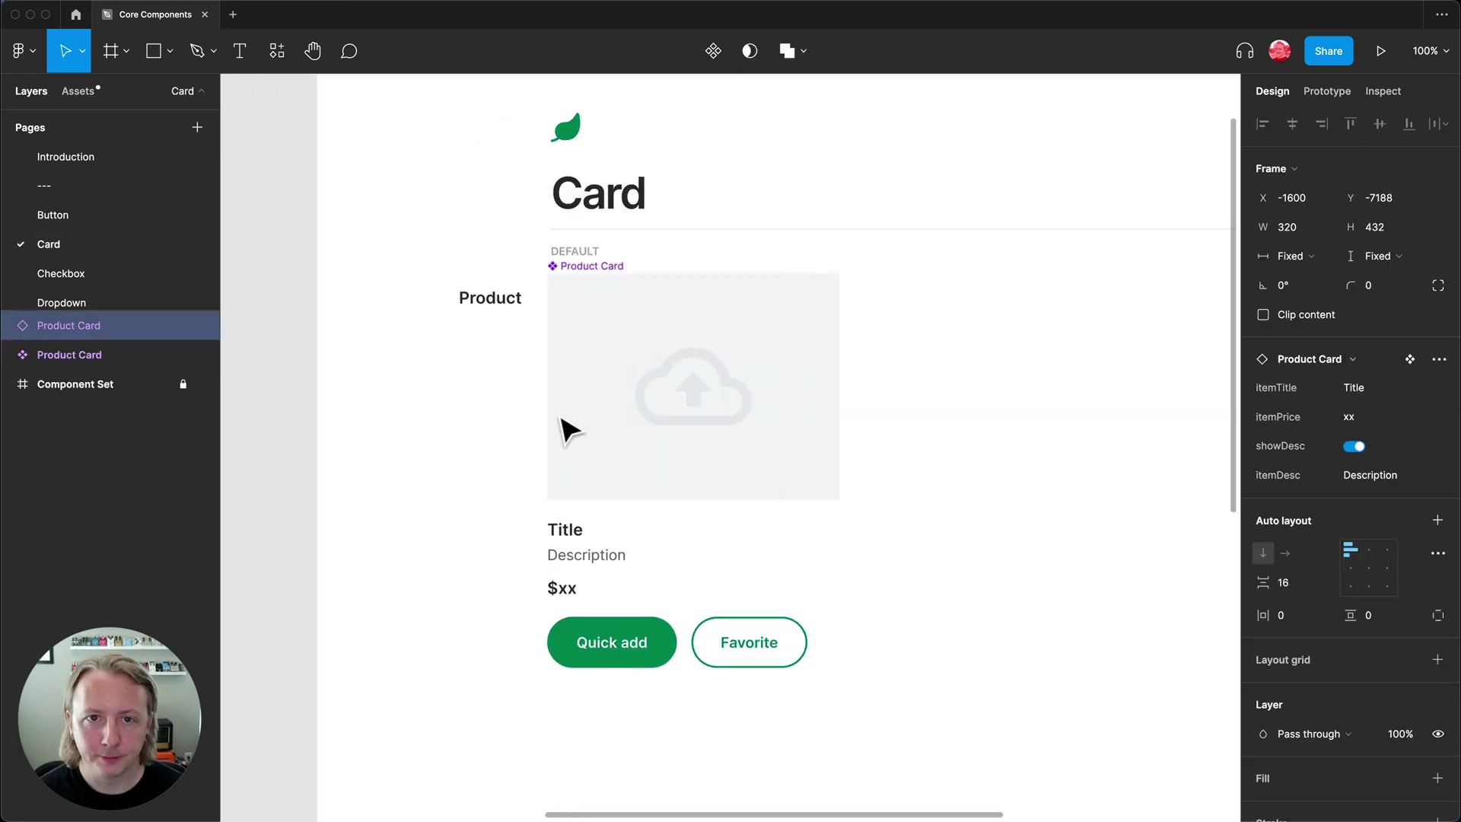
scroll(560, 430, "left", 10)
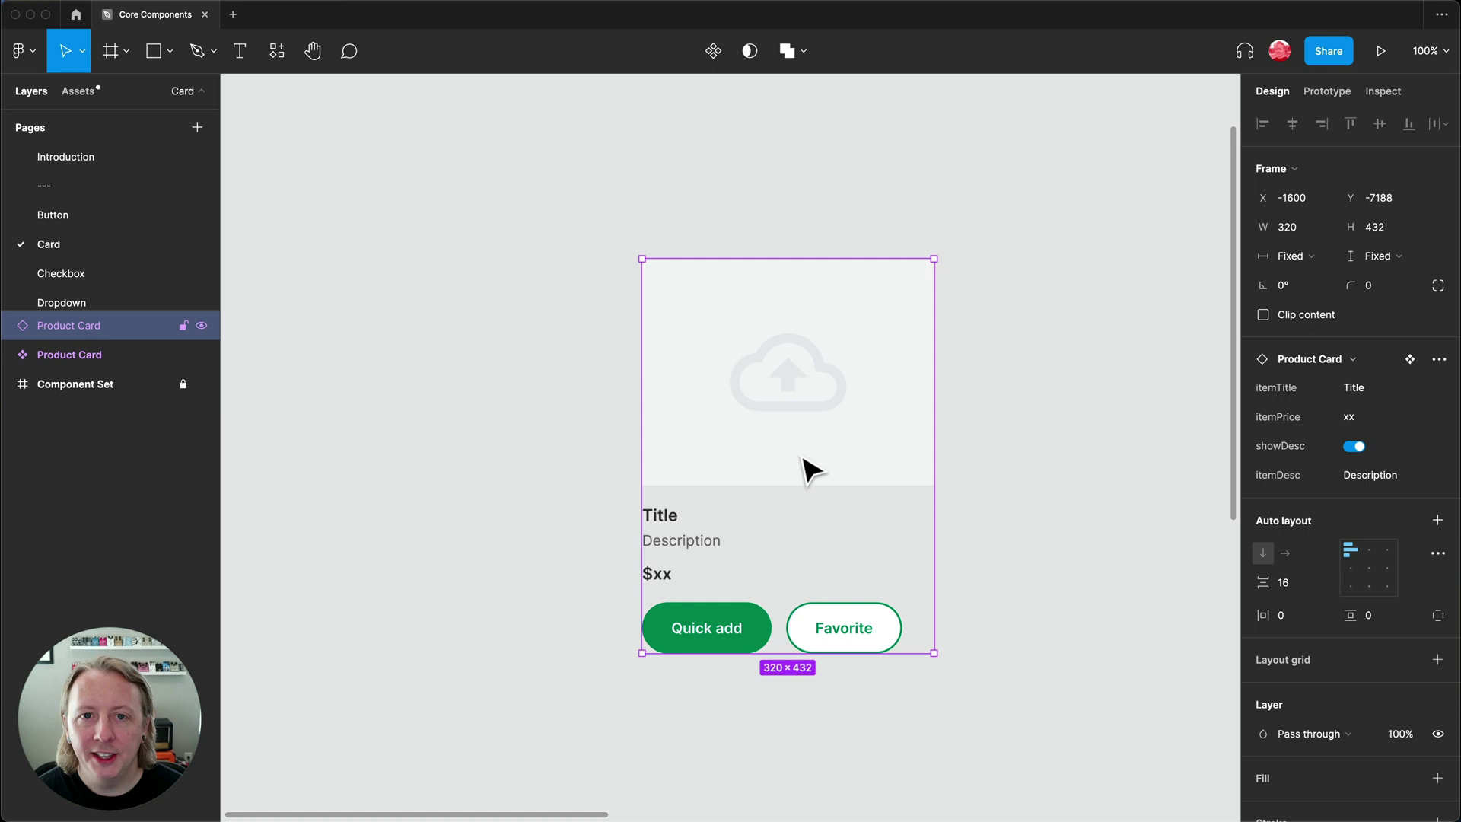
scroll(828, 457, "right", 3)
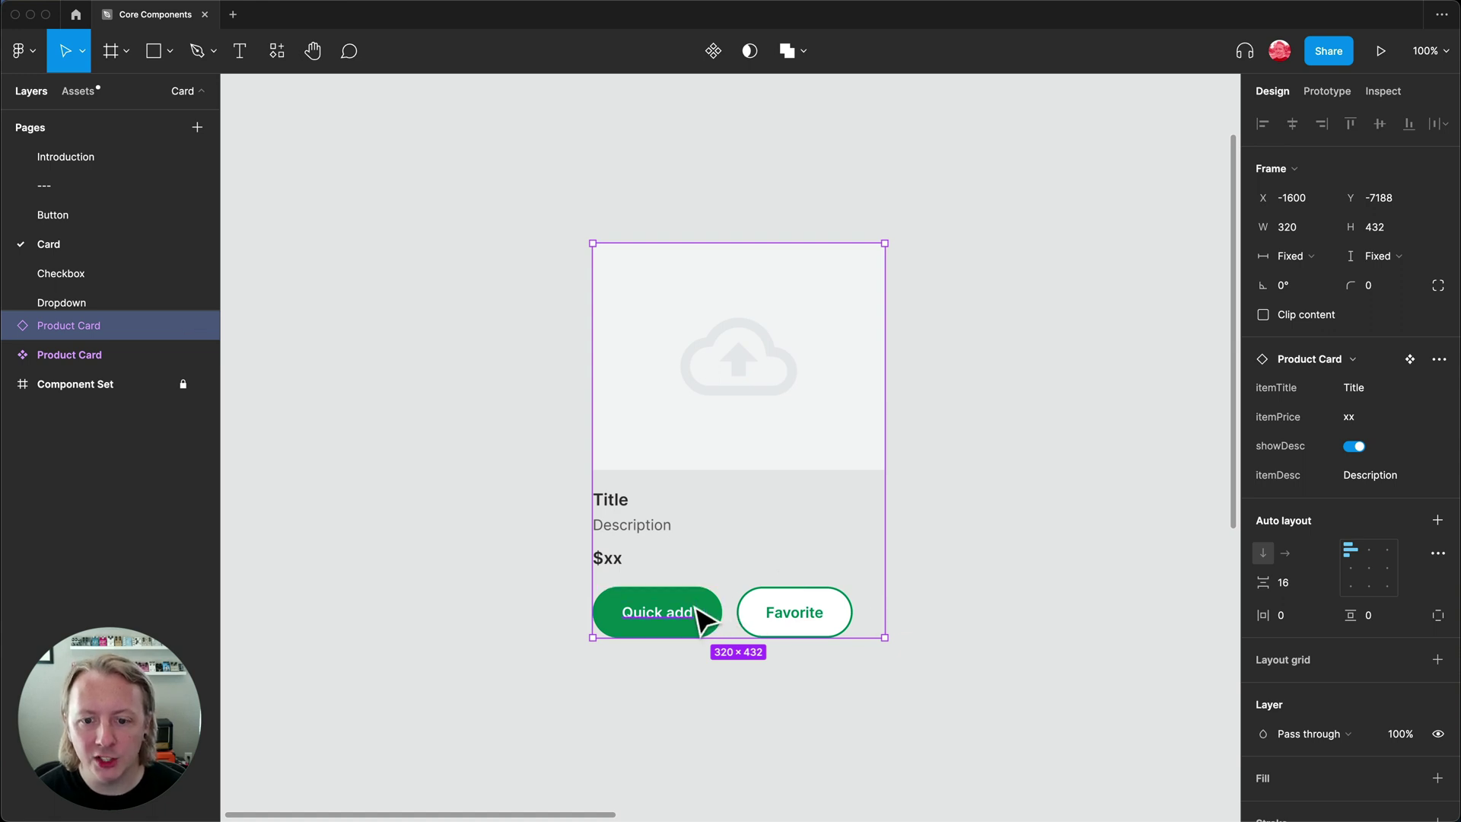
double_click(706, 615)
left_click(845, 622)
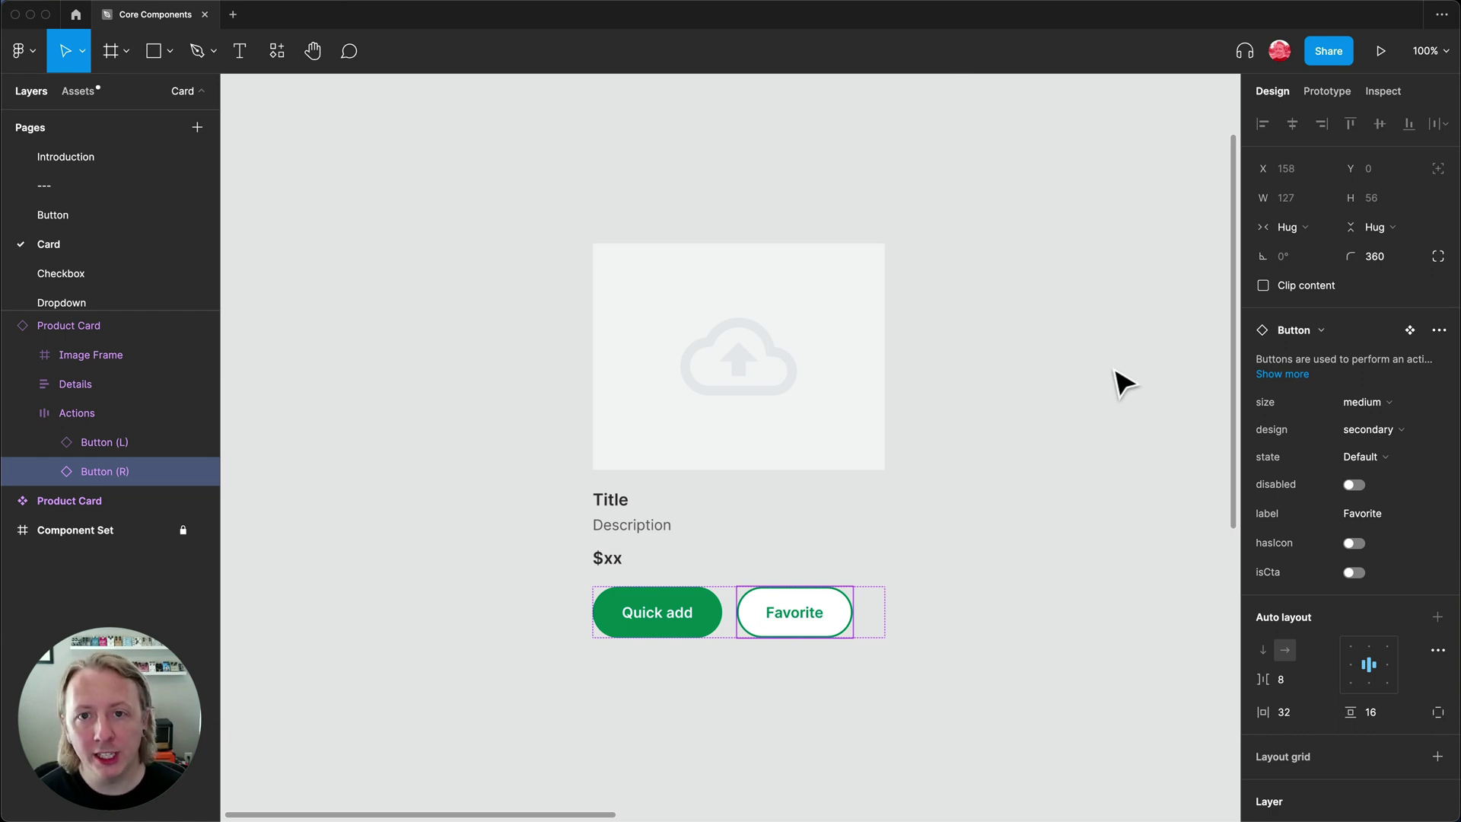
left_click(1119, 376)
scroll(1119, 378, "left", 8)
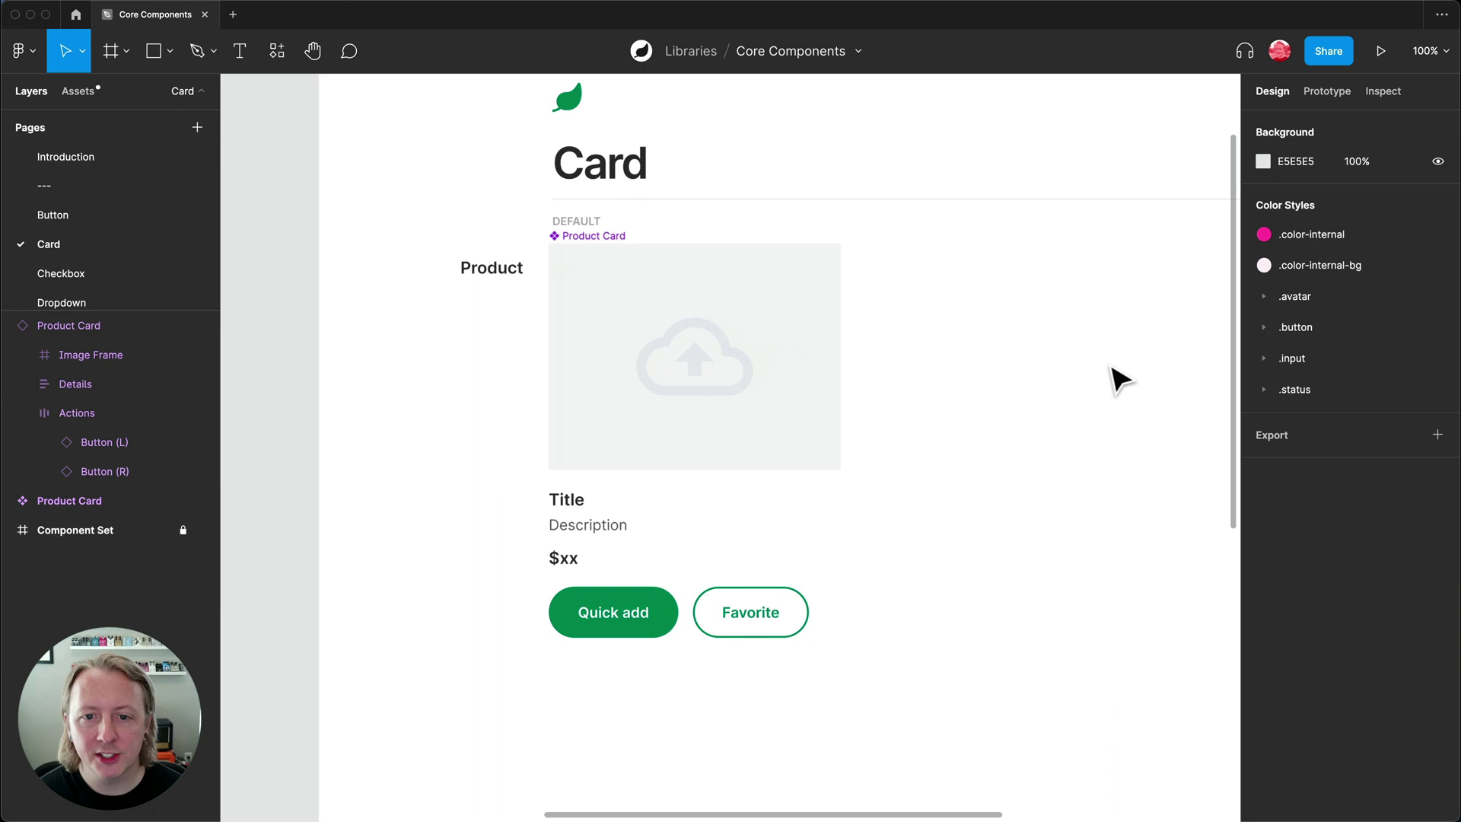
Step: Add Button (L) and Button (R) as nested instance properties on the Product Card
left_click(708, 371)
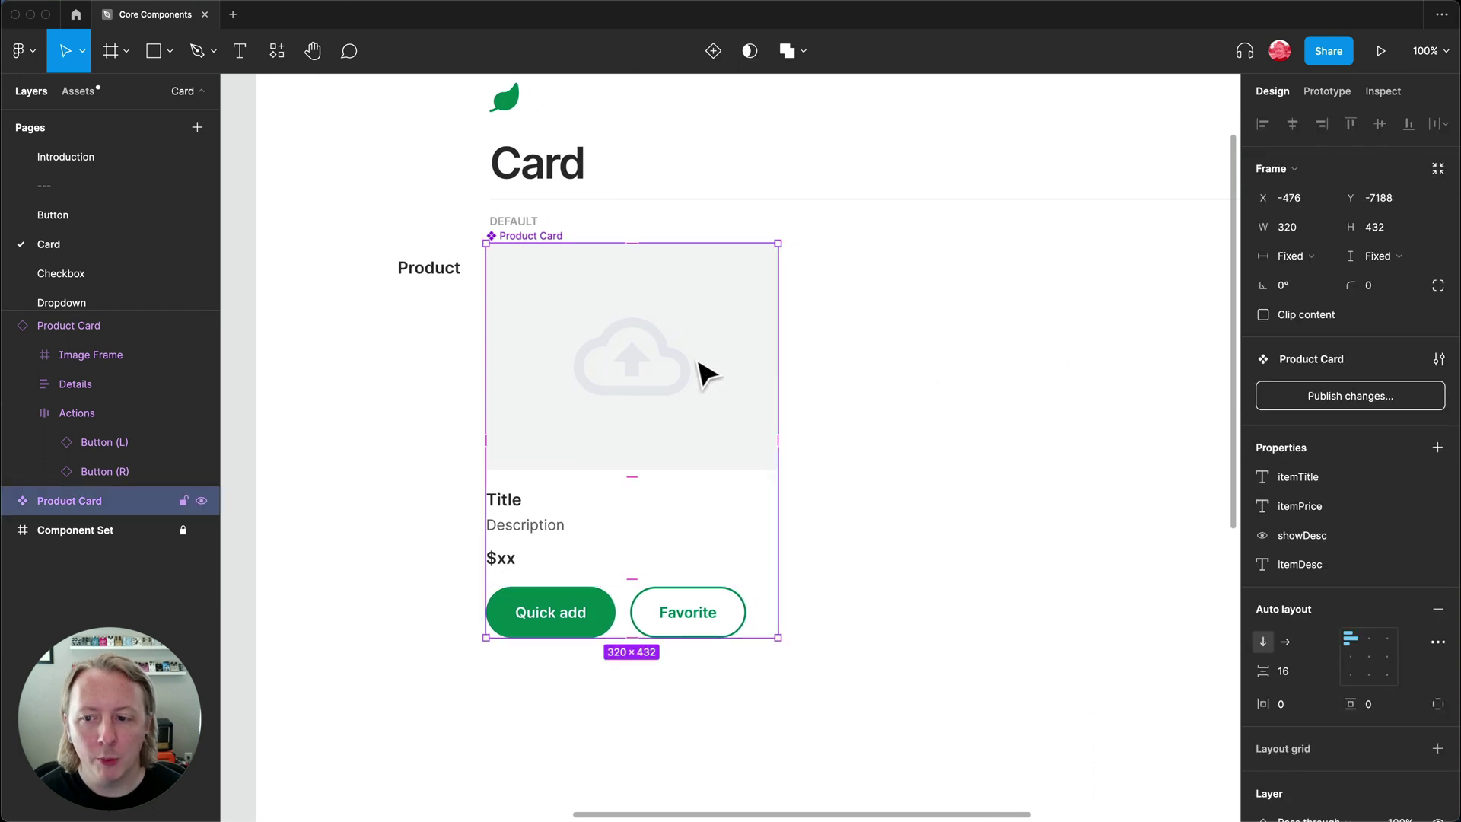
left_click(1438, 448)
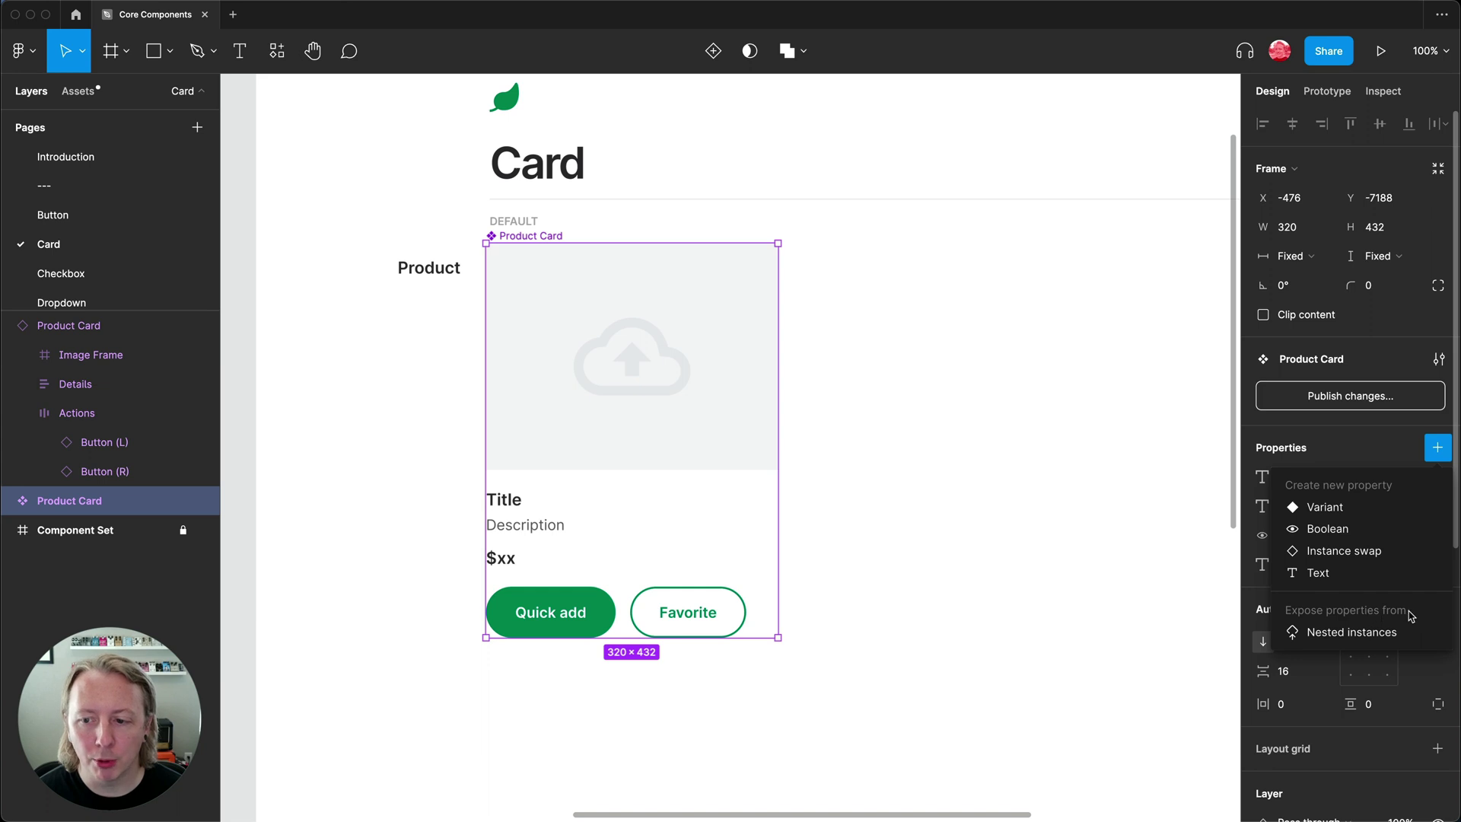
left_click(1328, 633)
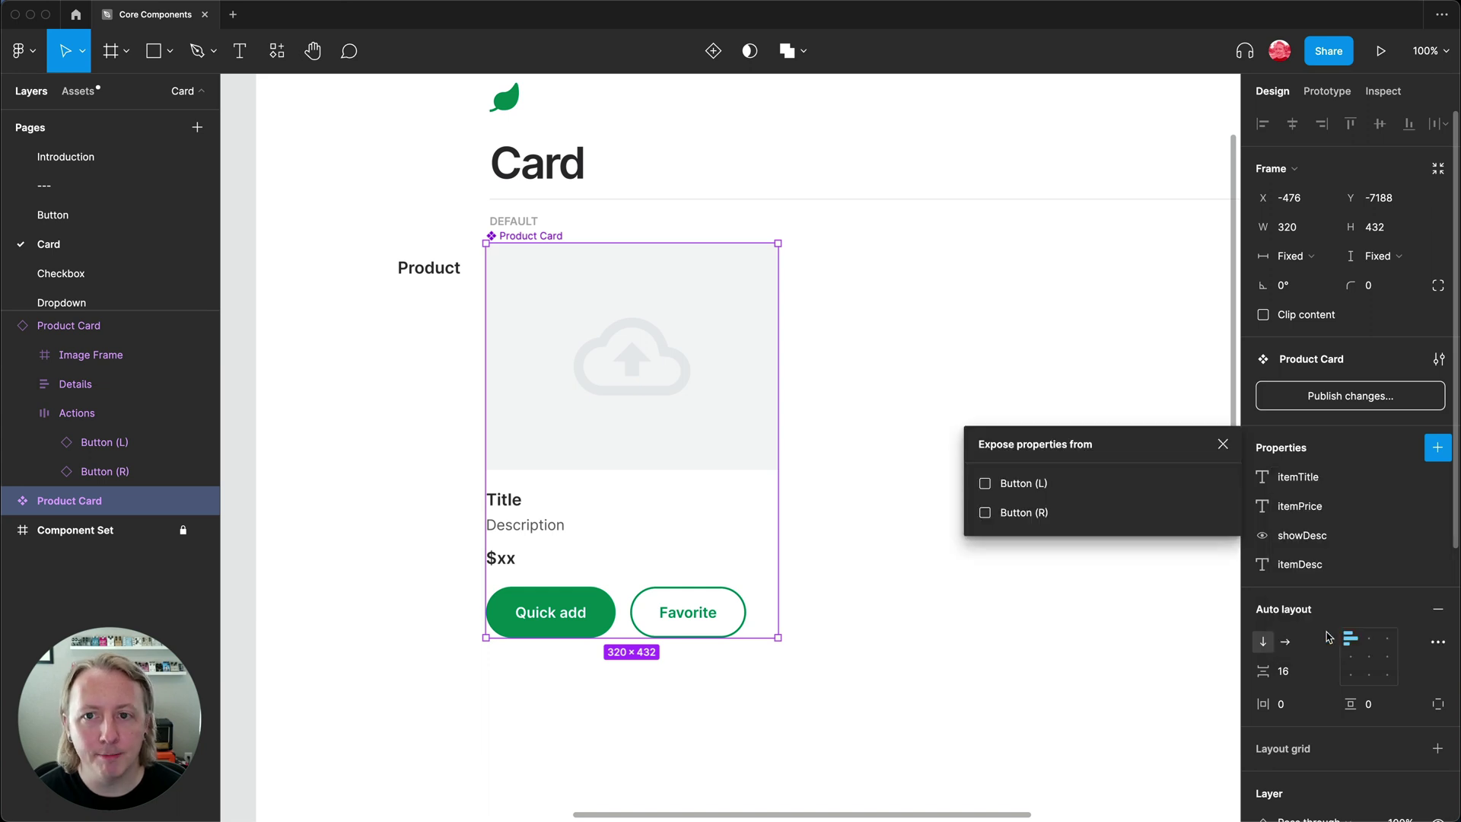
left_click(988, 483)
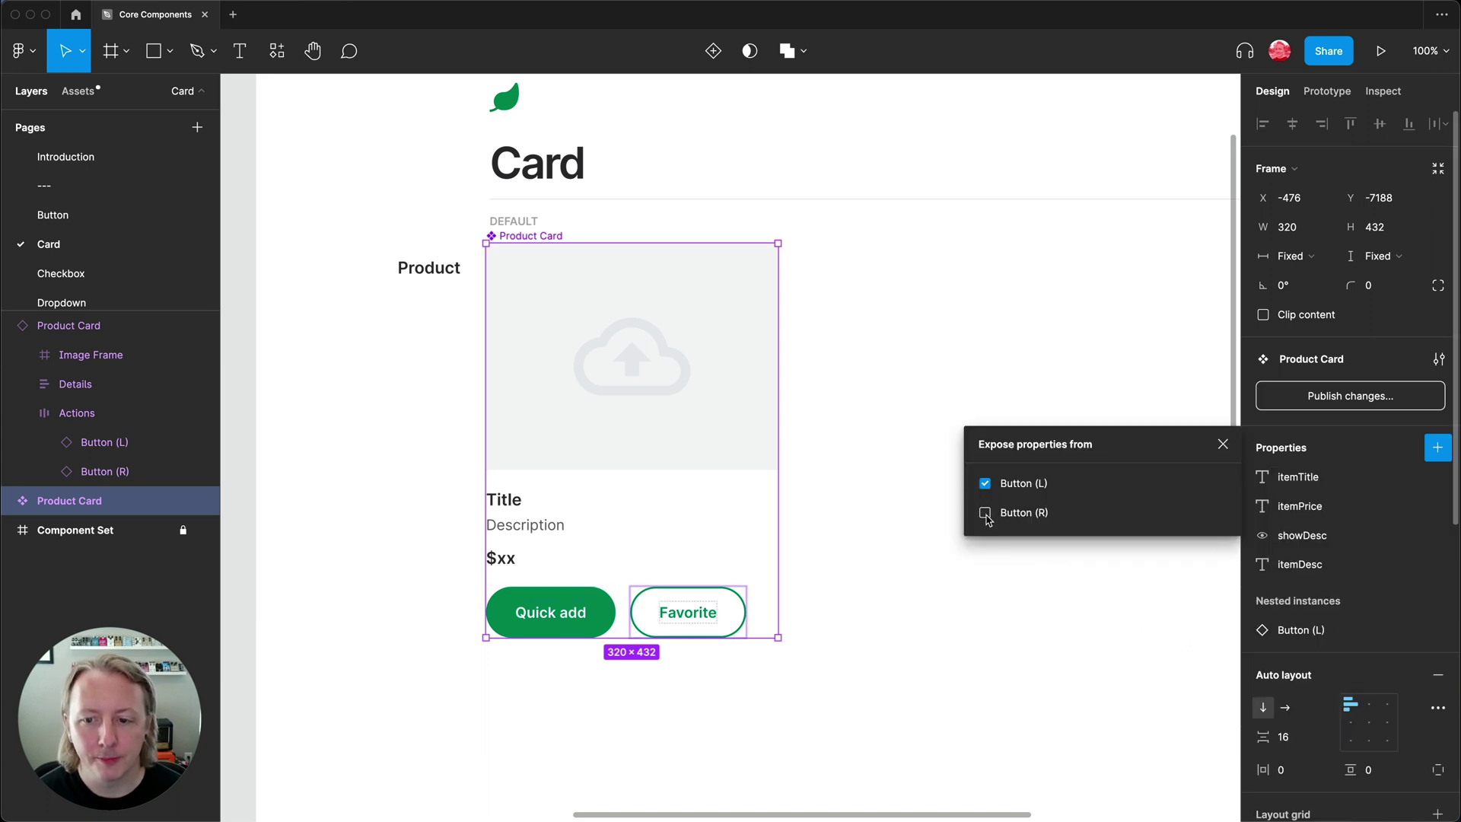
left_click(986, 513)
left_click(1224, 444)
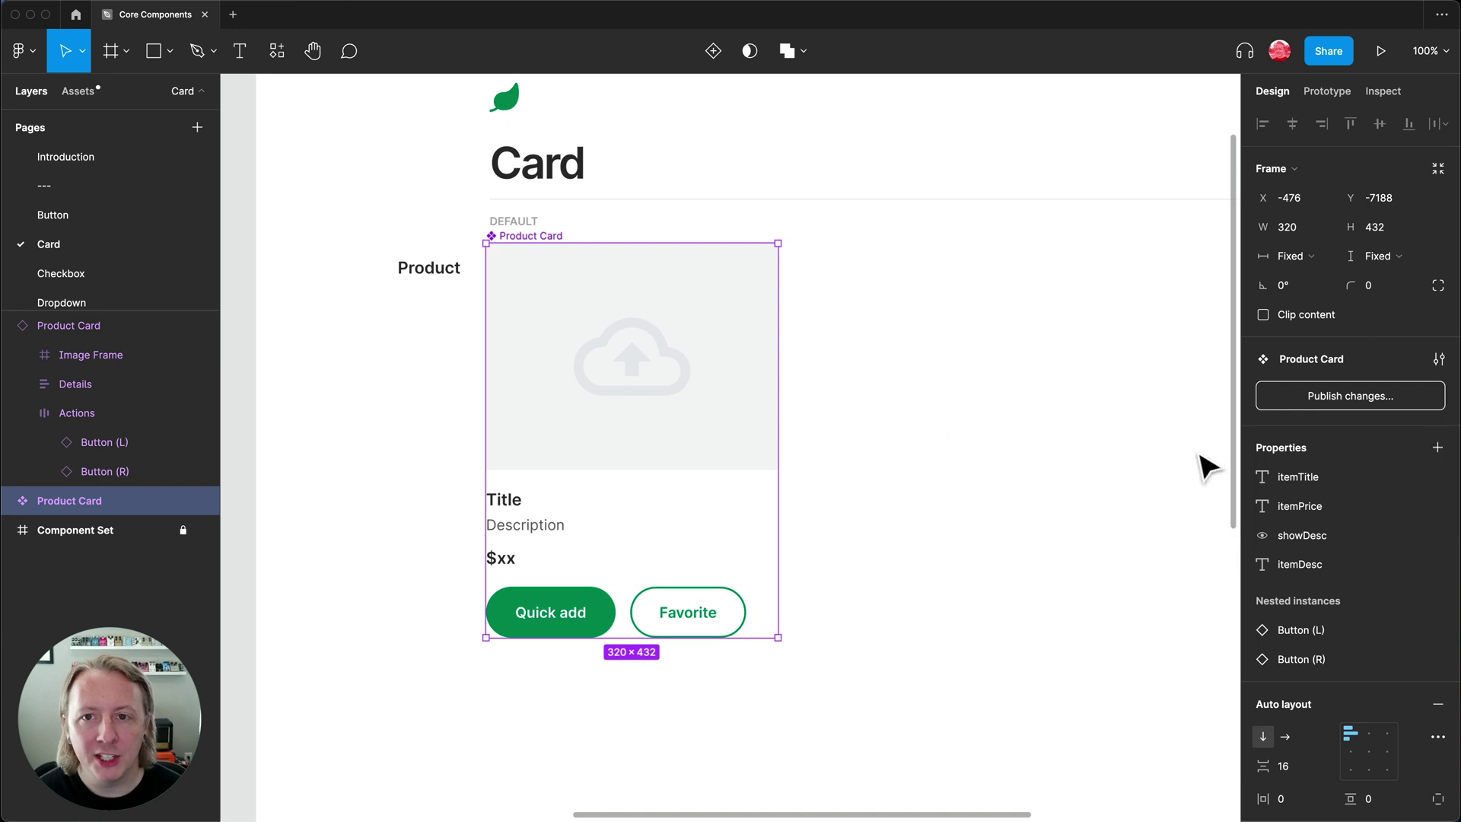
key("Escape")
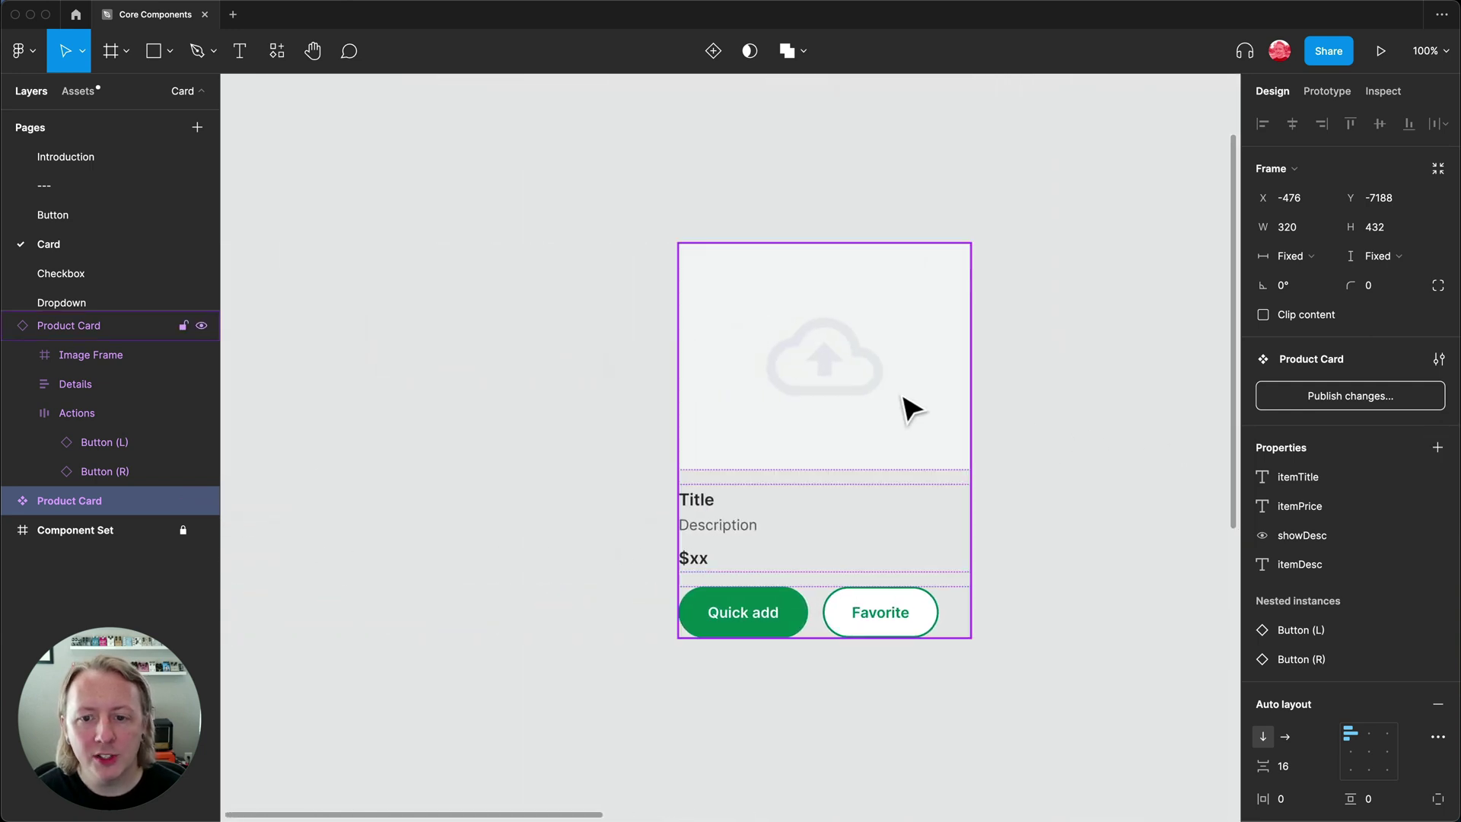
Step: Turn on hasIcon for the card's Button (R) and set its icon to favorite_border
left_click(915, 409)
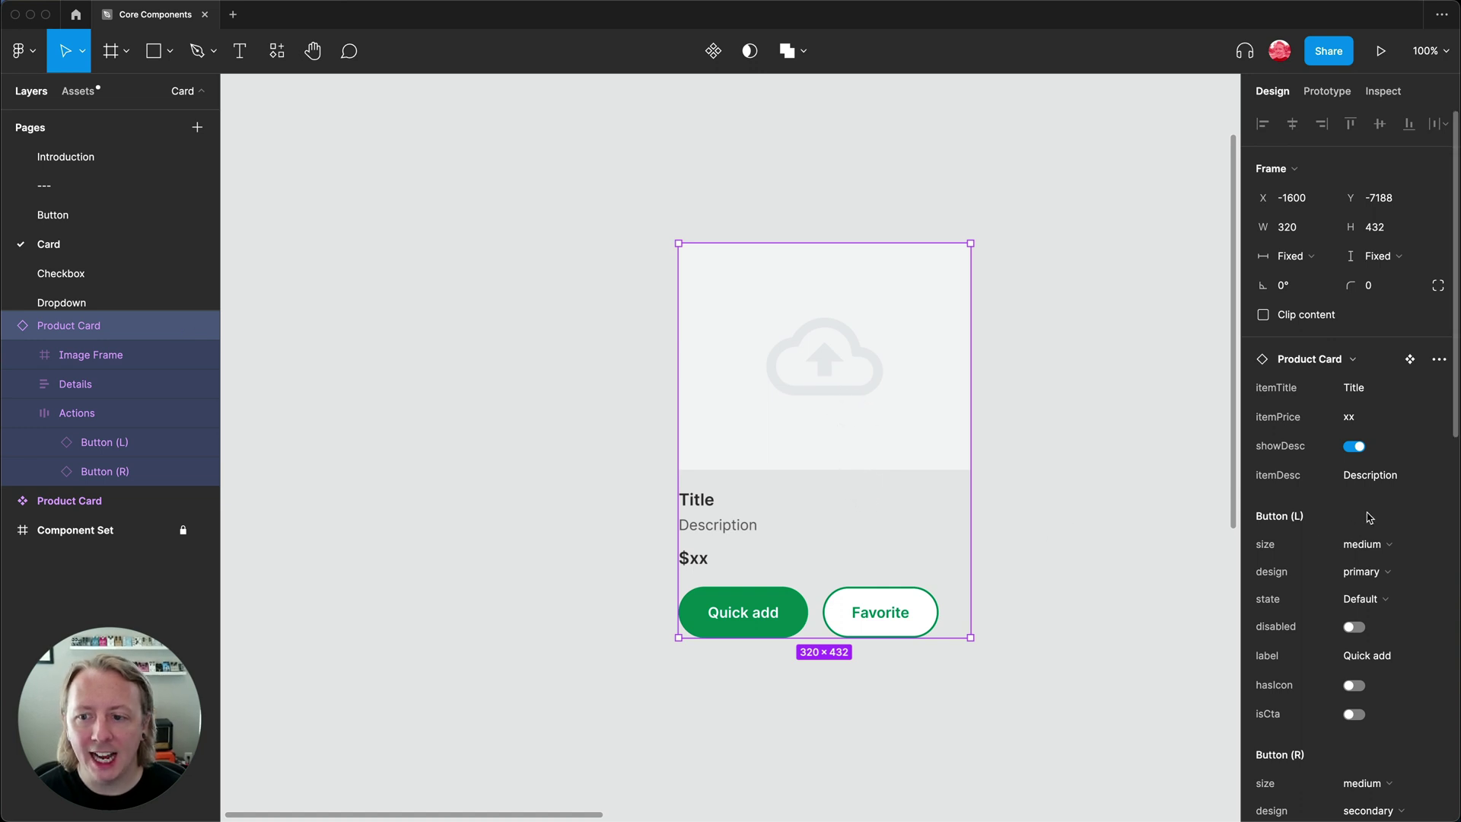
scroll(1324, 548, "down", 5)
scroll(1347, 525, "down", 5)
scroll(1370, 517, "down", 3)
scroll(1370, 517, "down", 3)
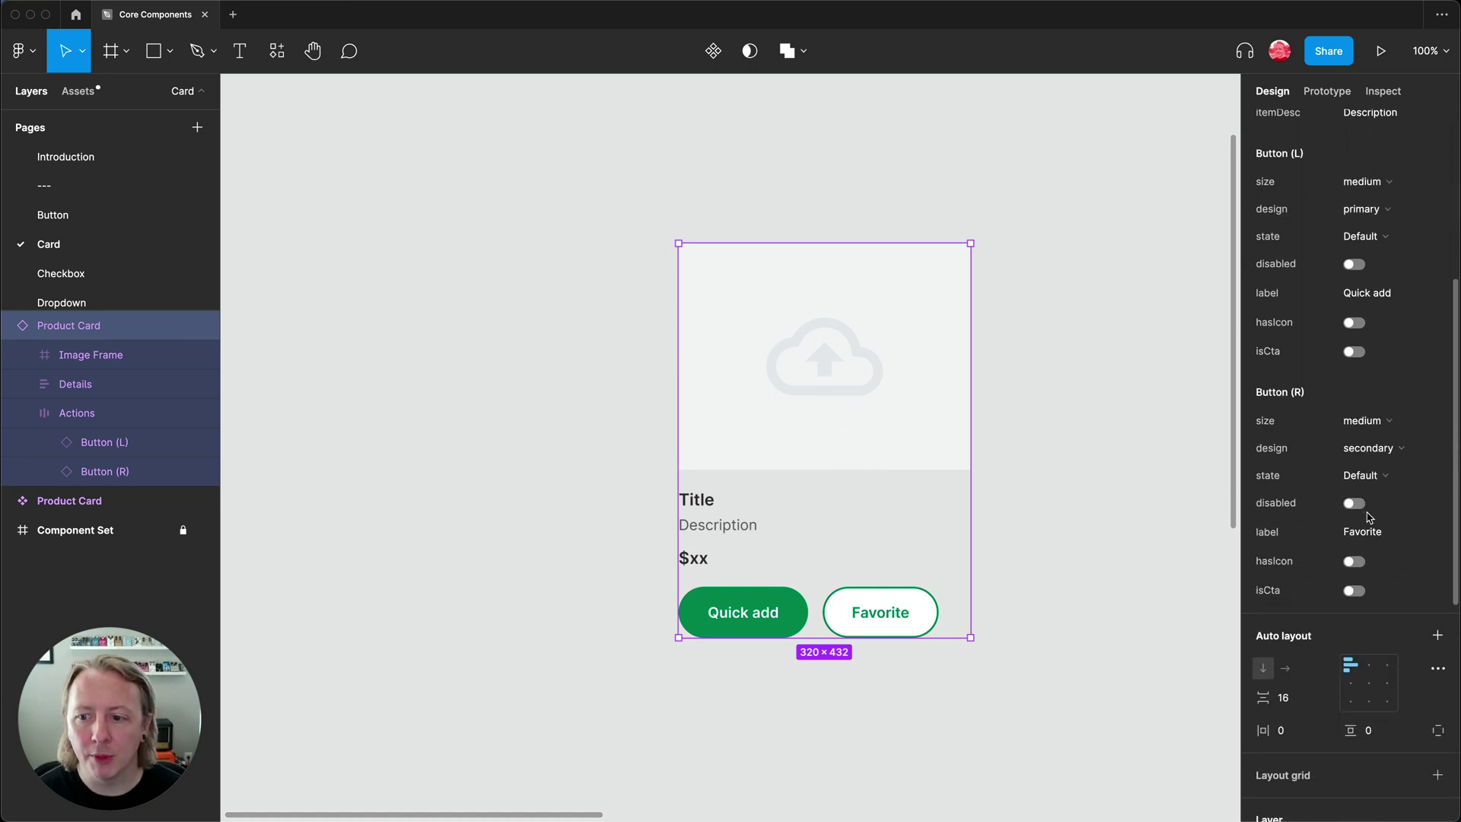
scroll(1370, 503, "down", 2)
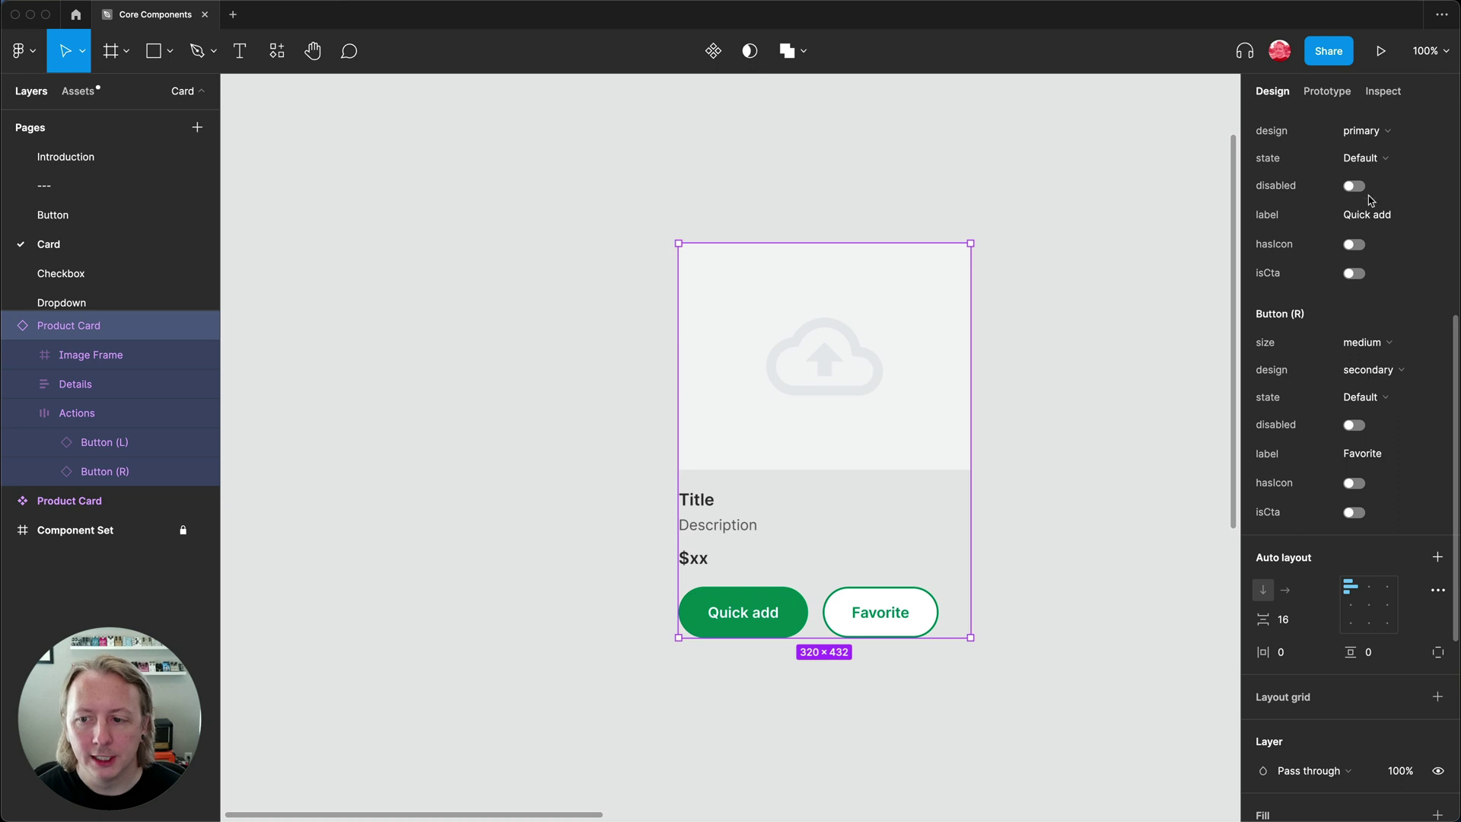
left_click(1353, 481)
scroll(1388, 431, "down", 1)
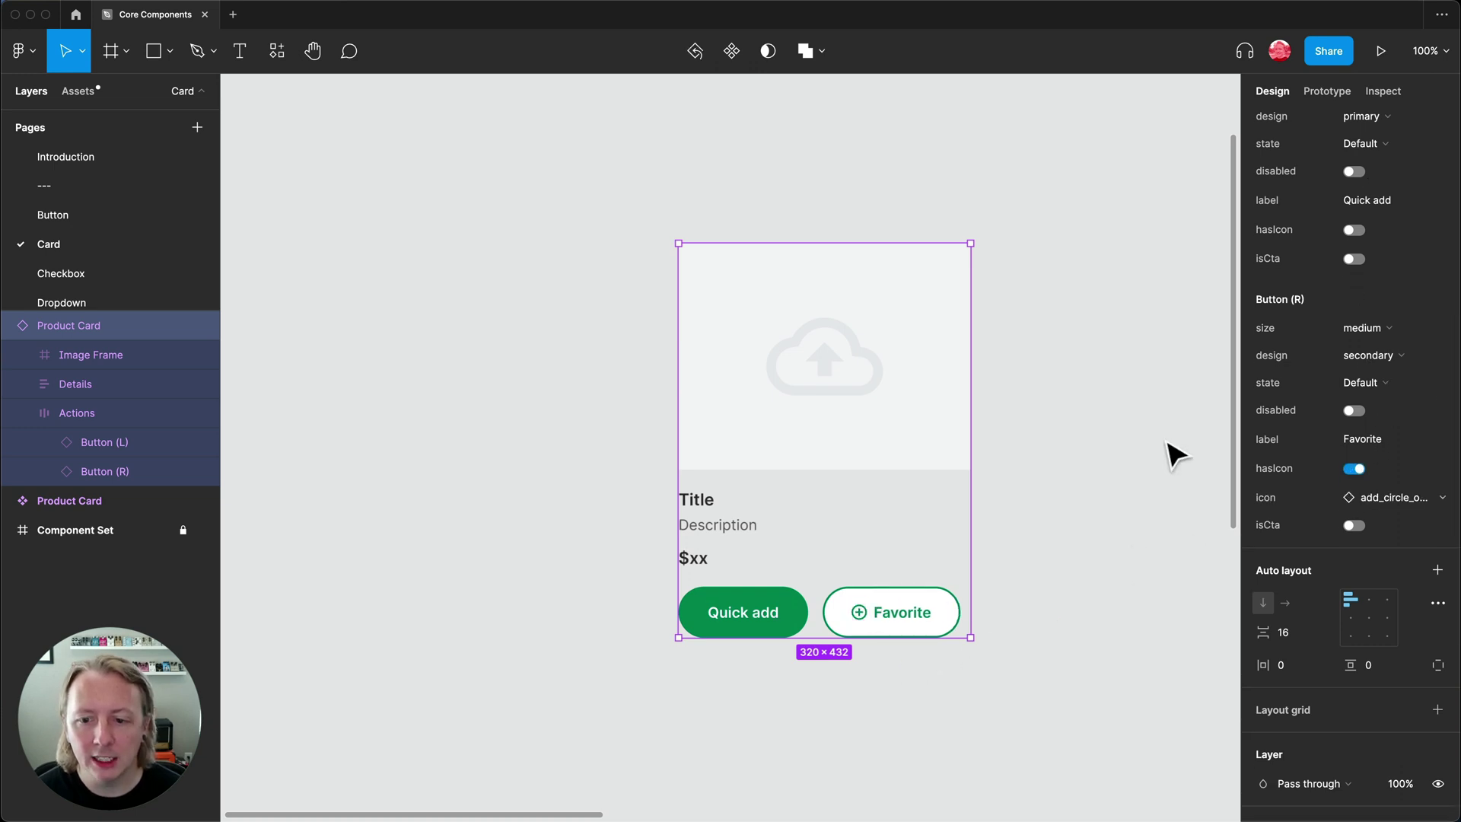
left_click(1388, 499)
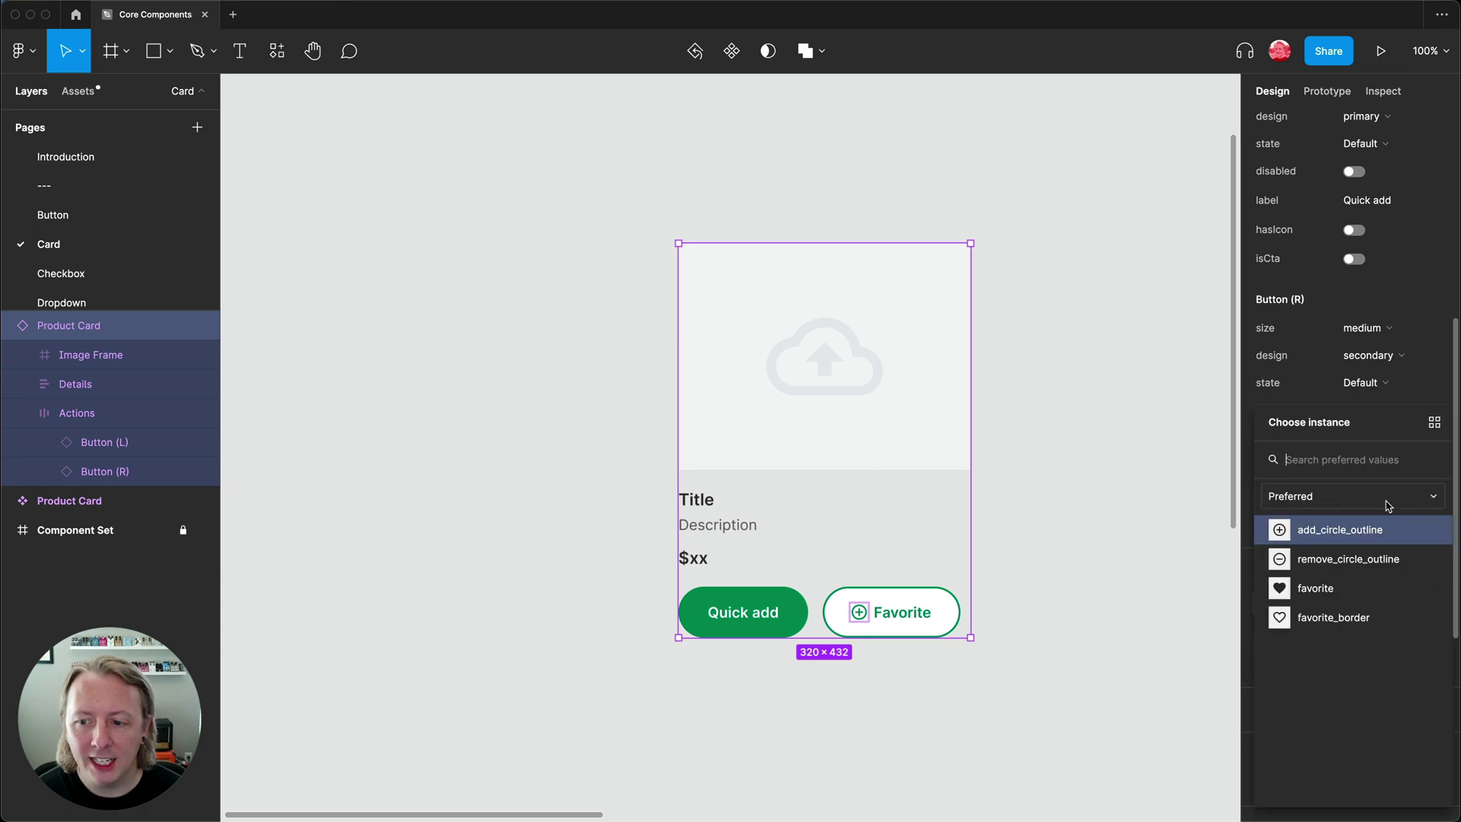
left_click(1328, 618)
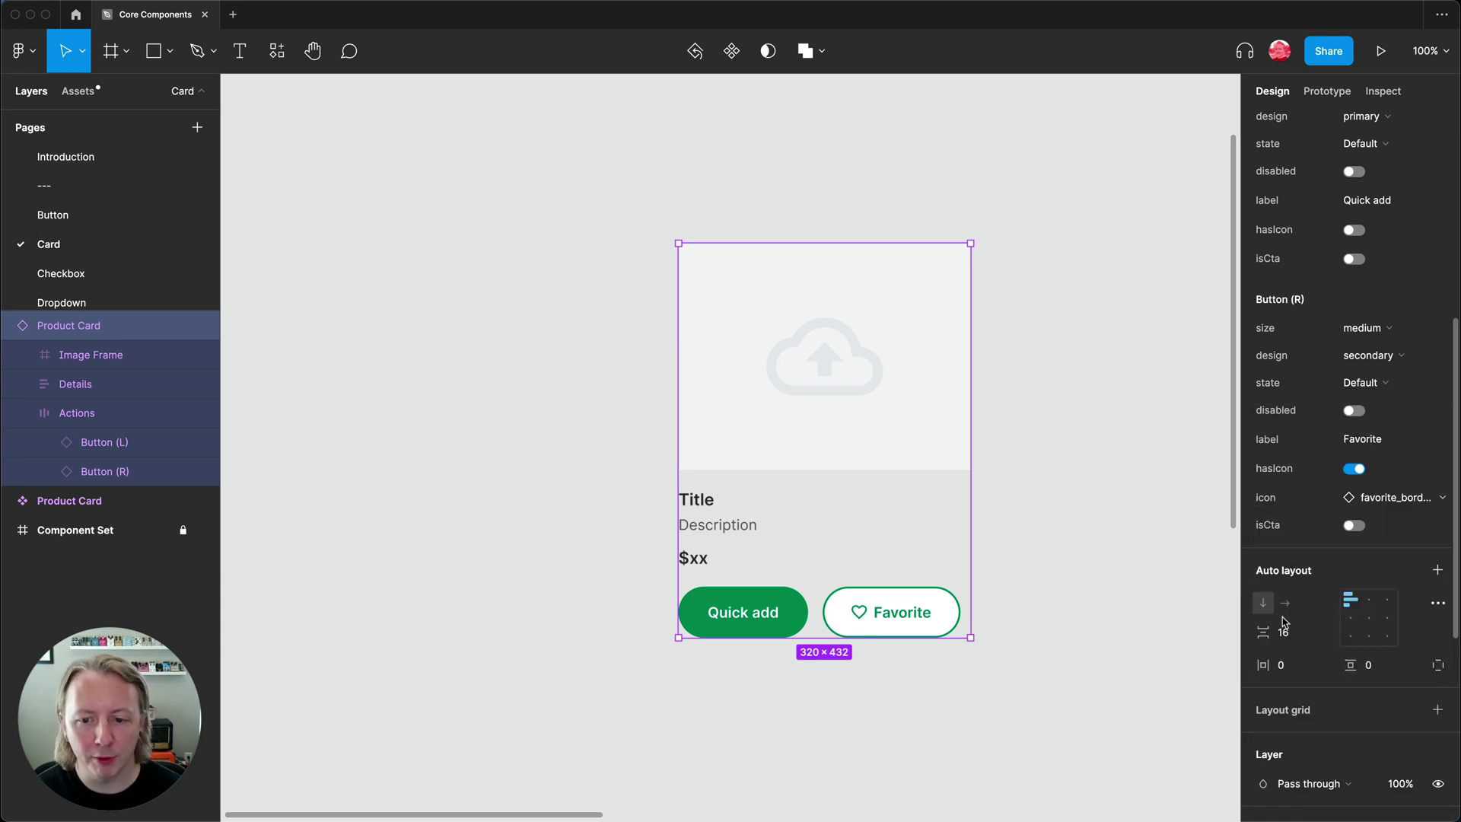
left_click(1136, 559)
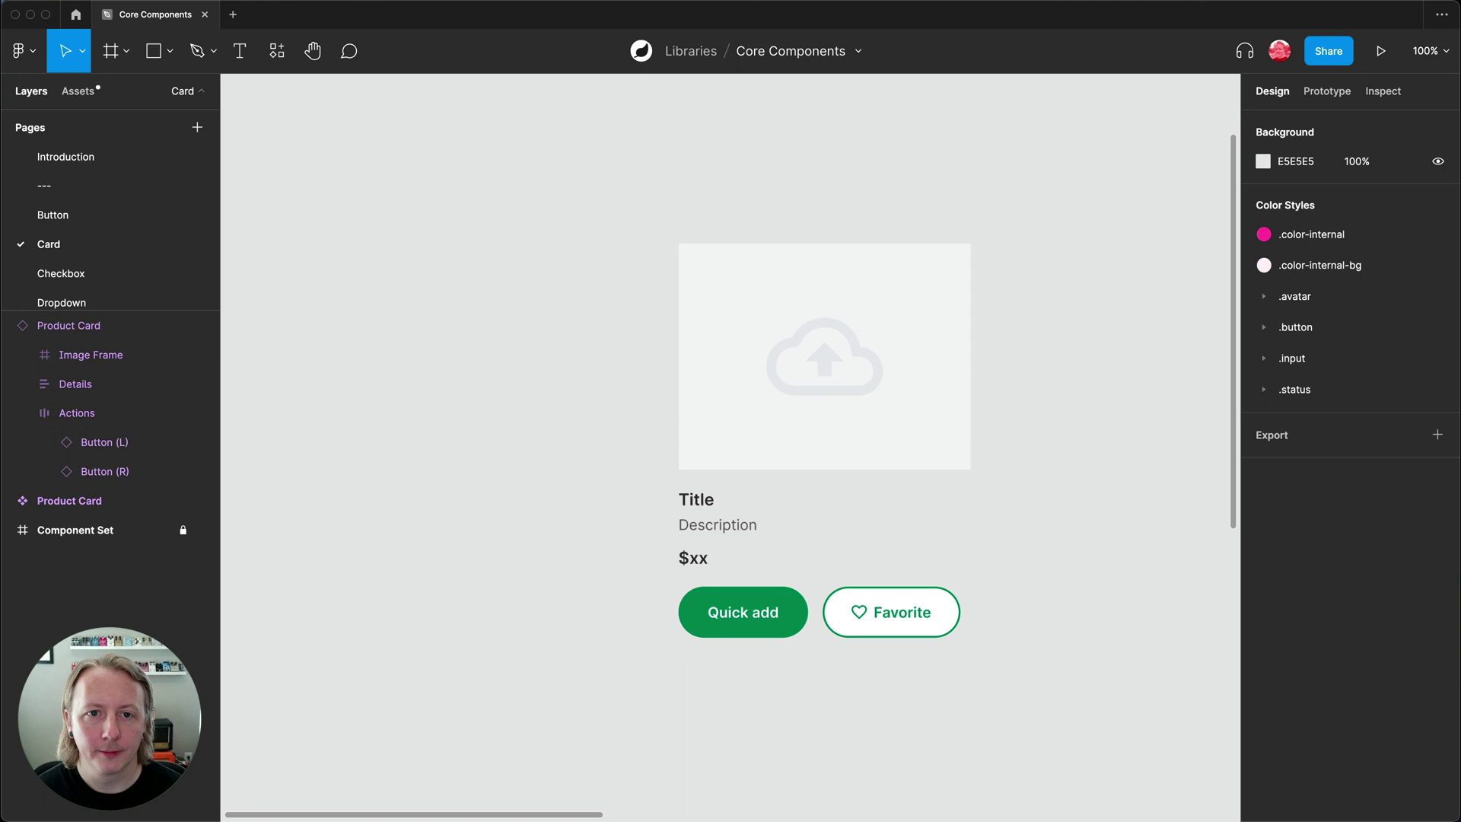